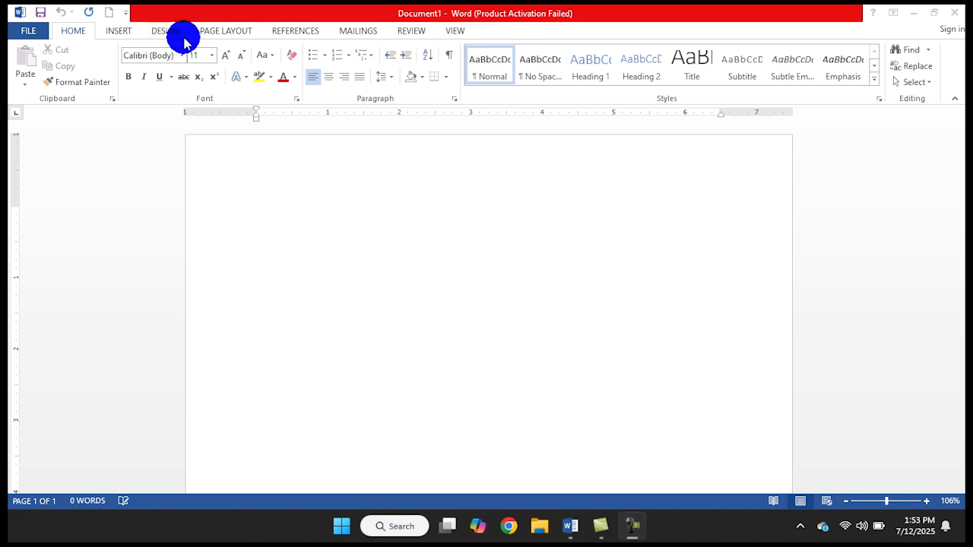
# View the line spacing options in the paragraph settings and close them without changing anything
pyautogui.click(383, 76)
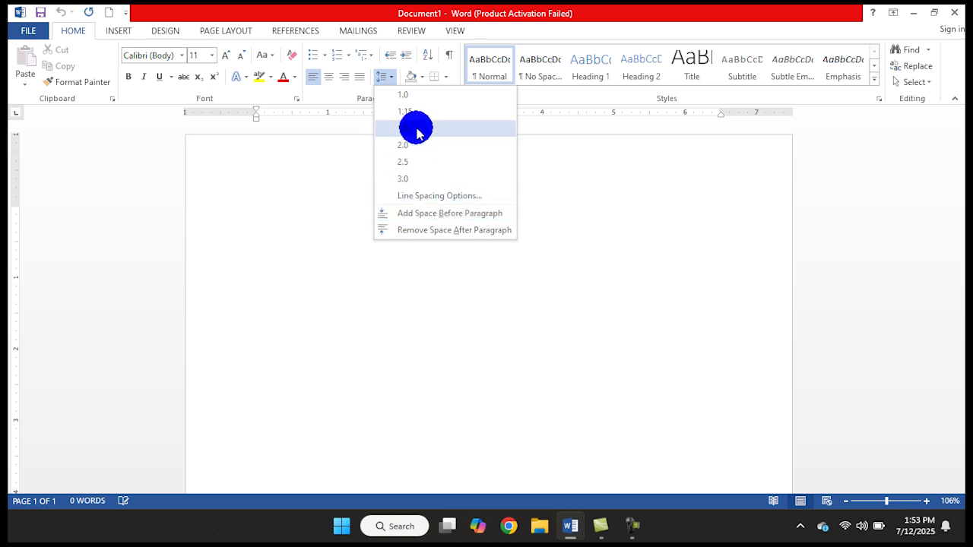
pyautogui.click(415, 195)
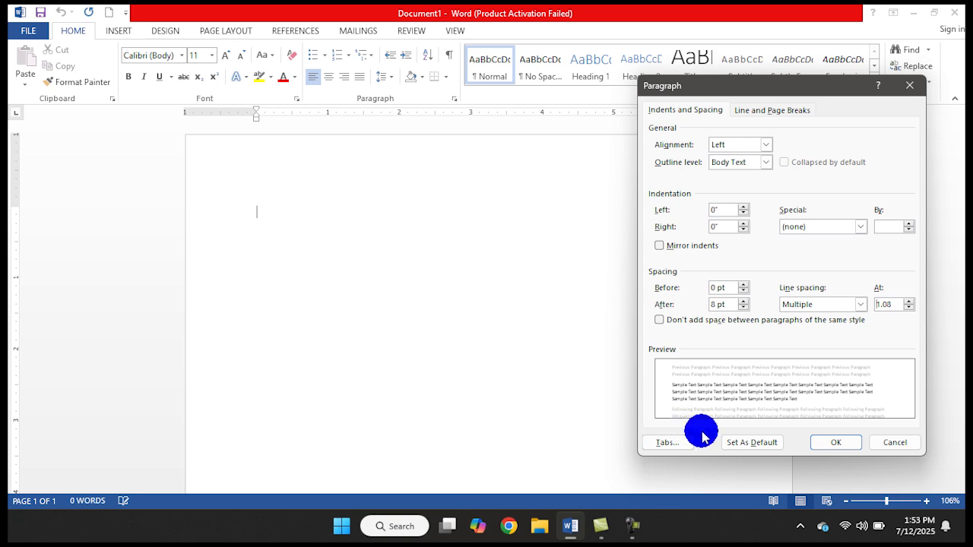
pyautogui.click(885, 444)
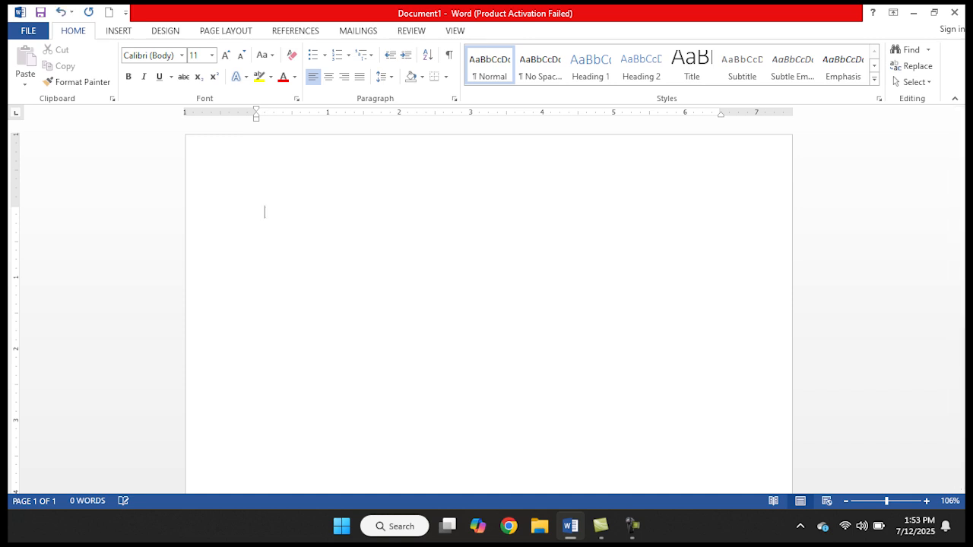
# Insert five default tab spaces on the empty first line and delete them again
pyautogui.press('BackSpace')
pyautogui.press('Tab')
pyautogui.press('Tab')
pyautogui.press('Tab')
pyautogui.press('Tab')
pyautogui.press('Tab')
pyautogui.press('BackSpace')
pyautogui.press('BackSpace')
pyautogui.press('BackSpace')
pyautogui.press('BackSpace')
pyautogui.press('BackSpace')
pyautogui.press('BackSpace')
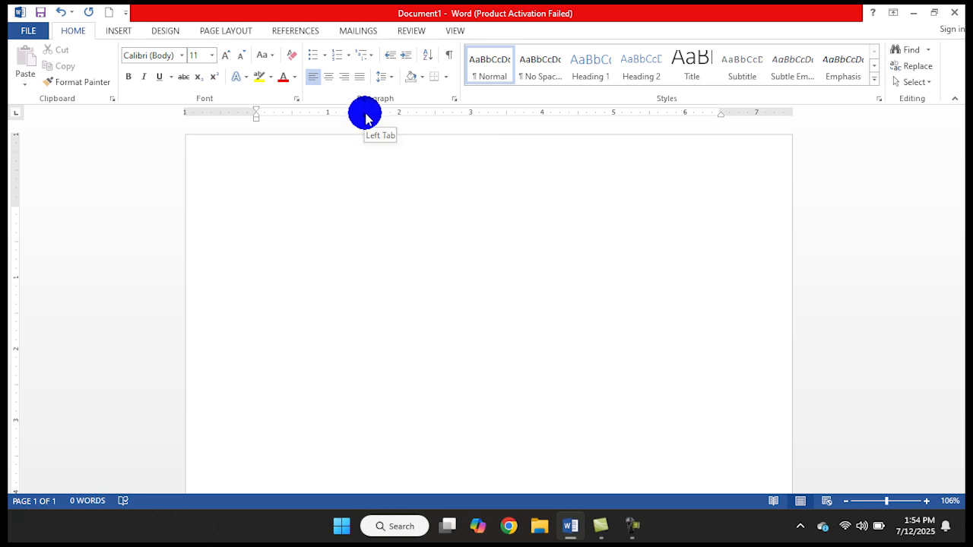
# Place left tab stops on the ruler at 1.5", 3.5" and 5.5" for the empty line
pyautogui.click(365, 114)
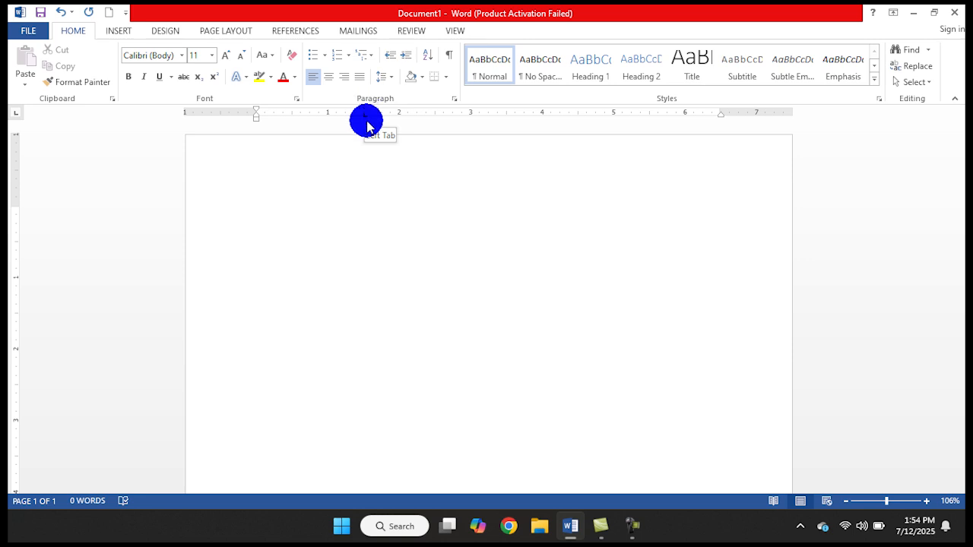
pyautogui.click(509, 115)
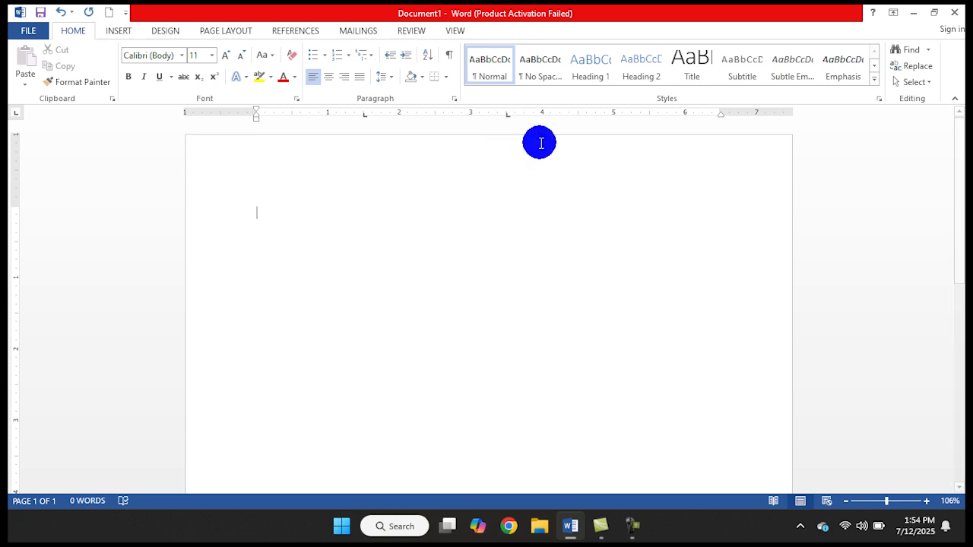
pyautogui.click(650, 119)
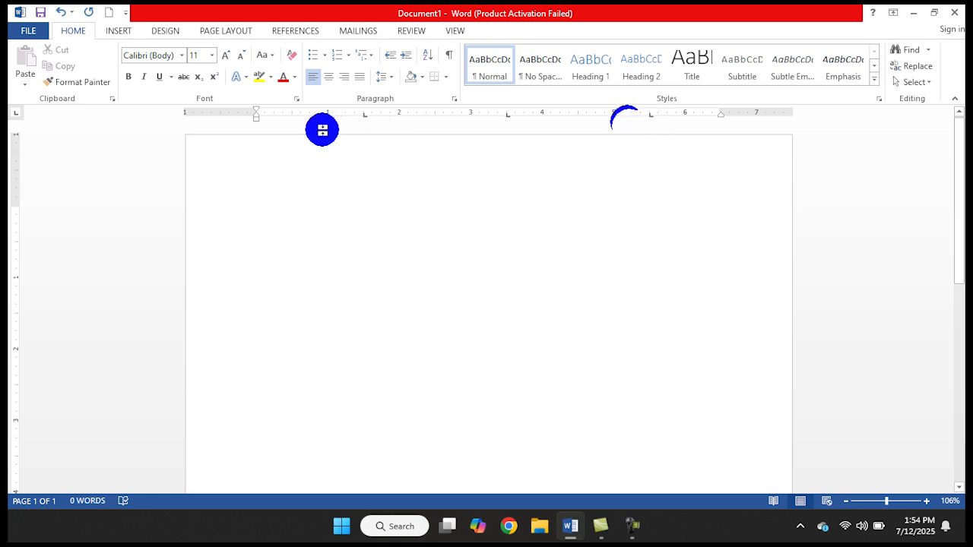
pyautogui.click(364, 120)
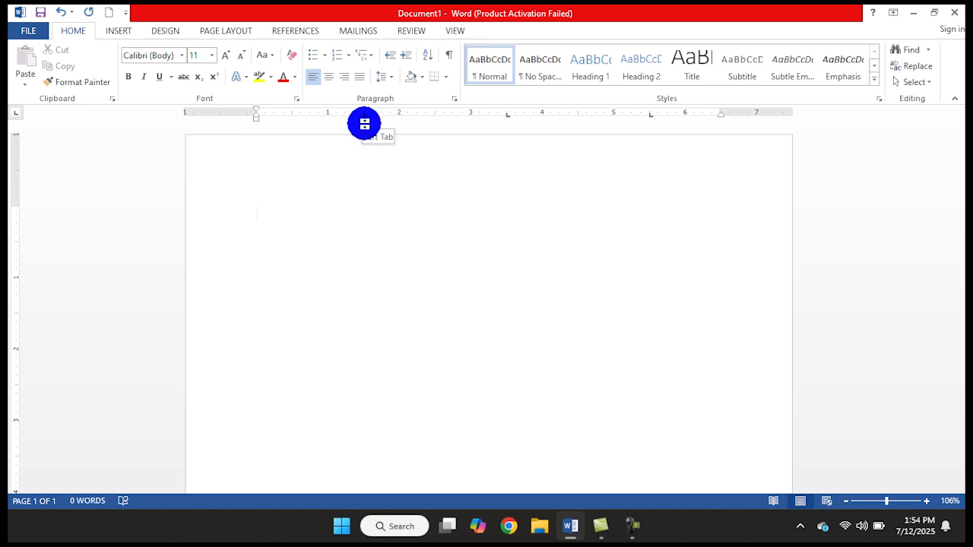
pyautogui.click(507, 119)
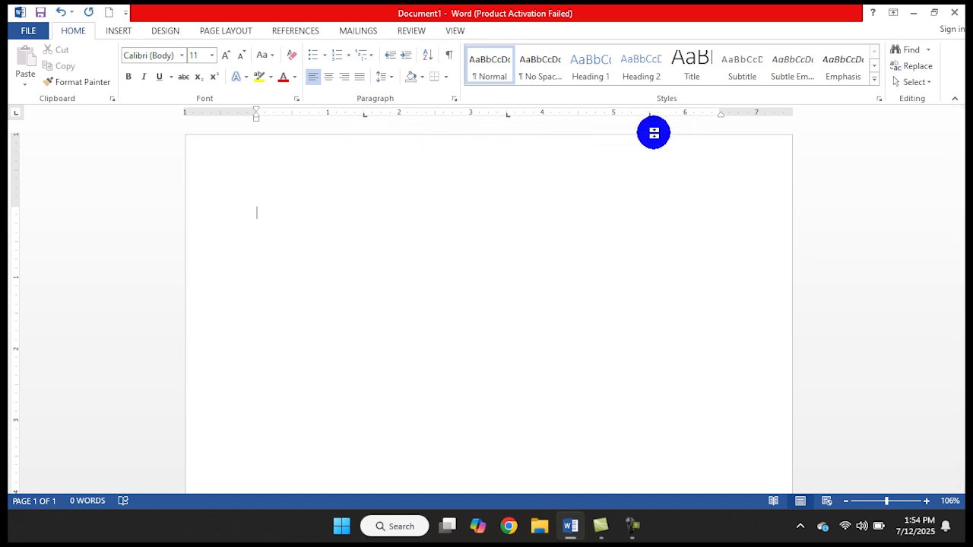
# Enter name, address, class and k on the first line, separated by tabs
pyautogui.write('name')
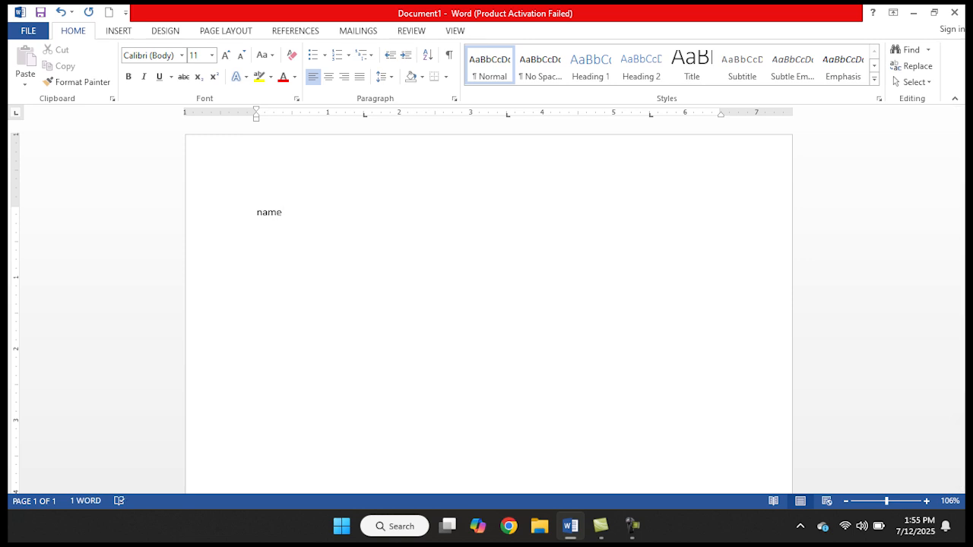
pyautogui.press('Tab')
pyautogui.write('address')
pyautogui.press('Tab')
pyautogui.write('class')
pyautogui.press('Tab')
pyautogui.write('k')
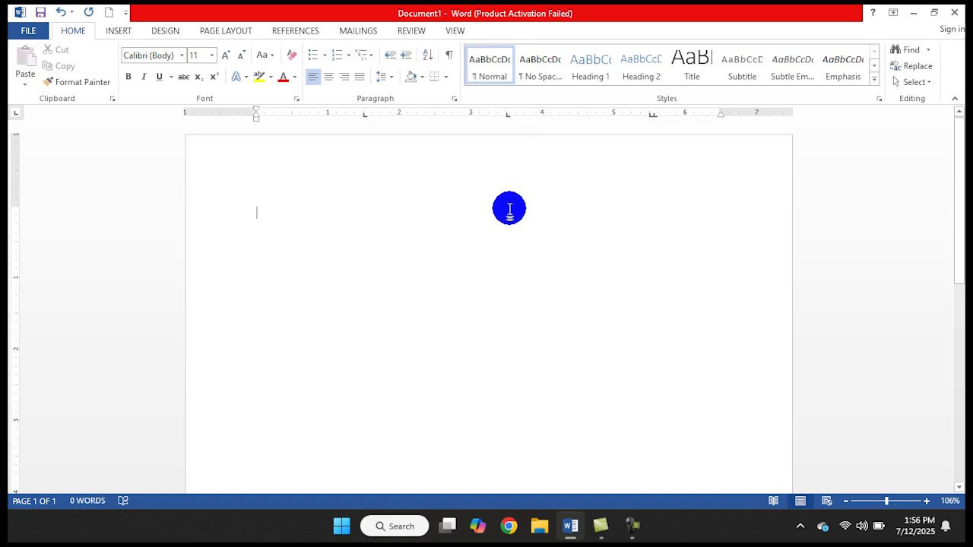
# Clear the 1.5" tab stop and all remaining custom tab stops from the empty paragraph
pyautogui.click(381, 77)
pyautogui.click(405, 196)
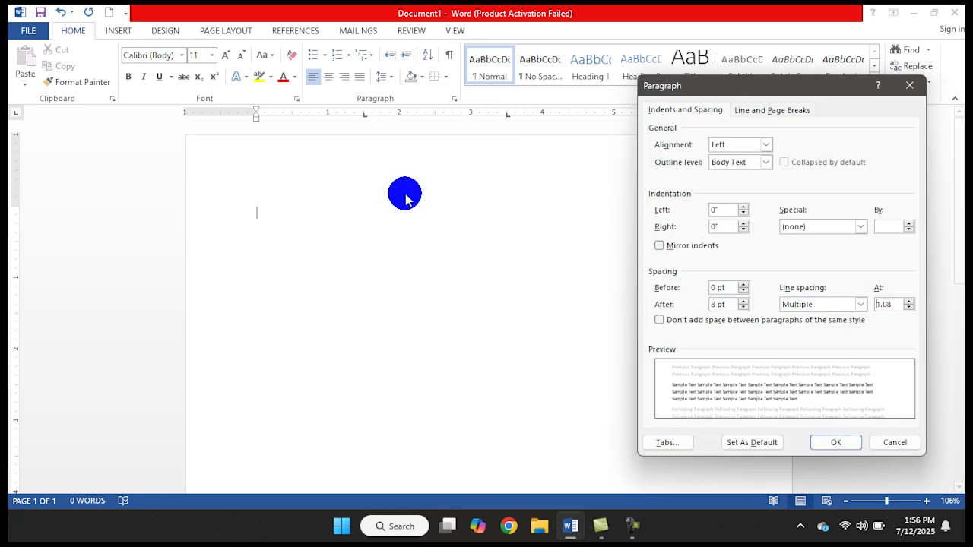
pyautogui.click(668, 443)
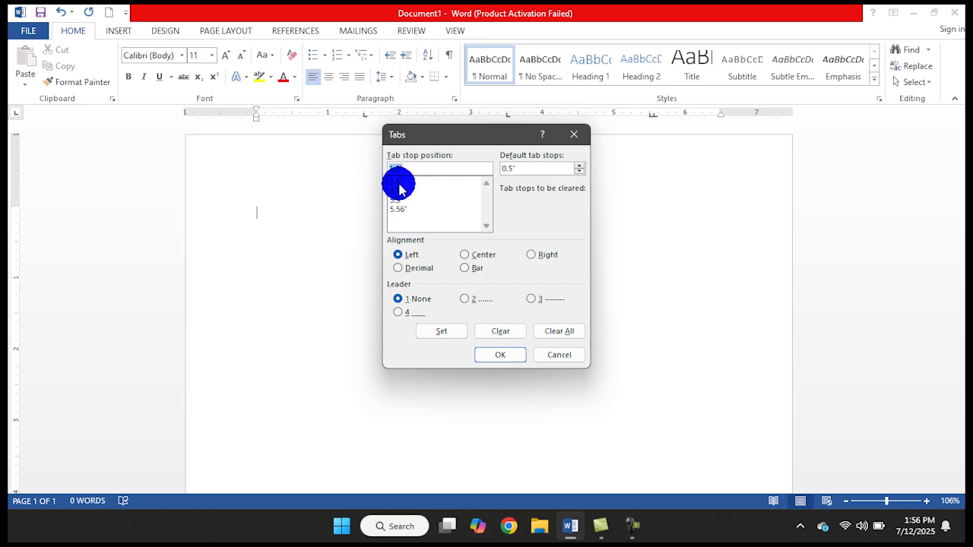
pyautogui.click(399, 182)
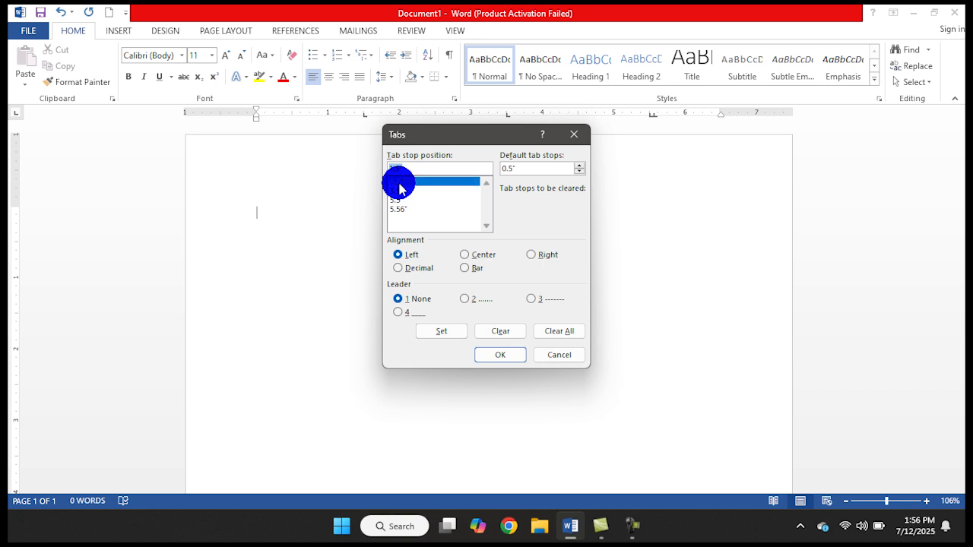
pyautogui.click(500, 332)
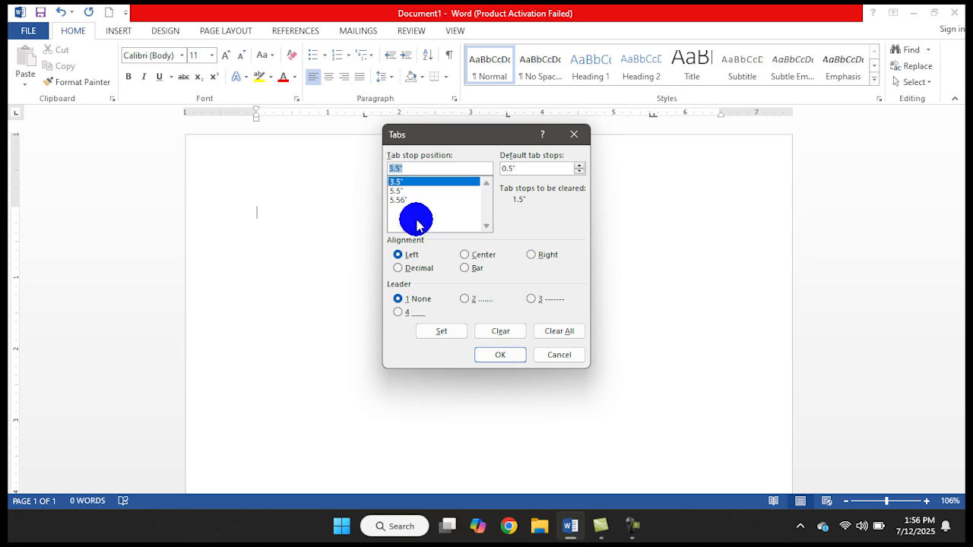
pyautogui.click(564, 335)
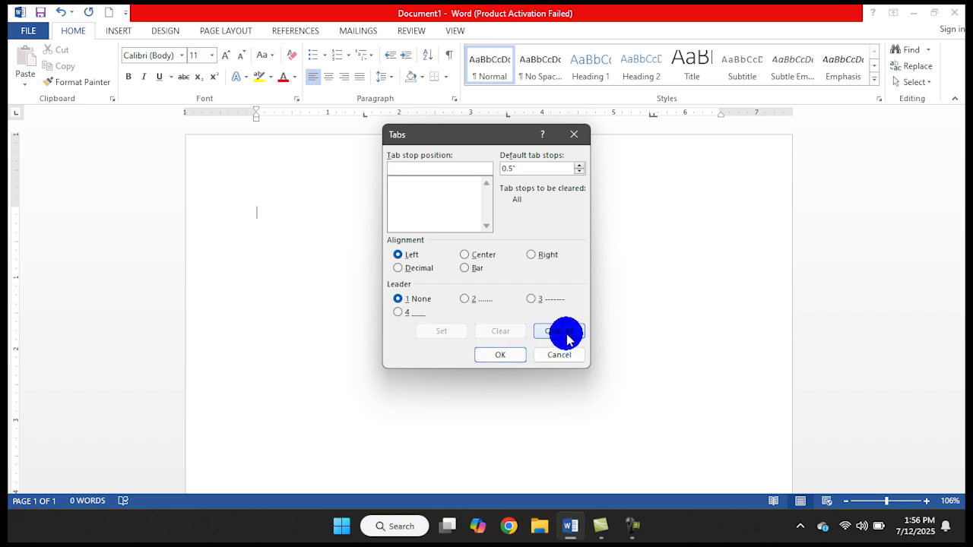
pyautogui.click(493, 352)
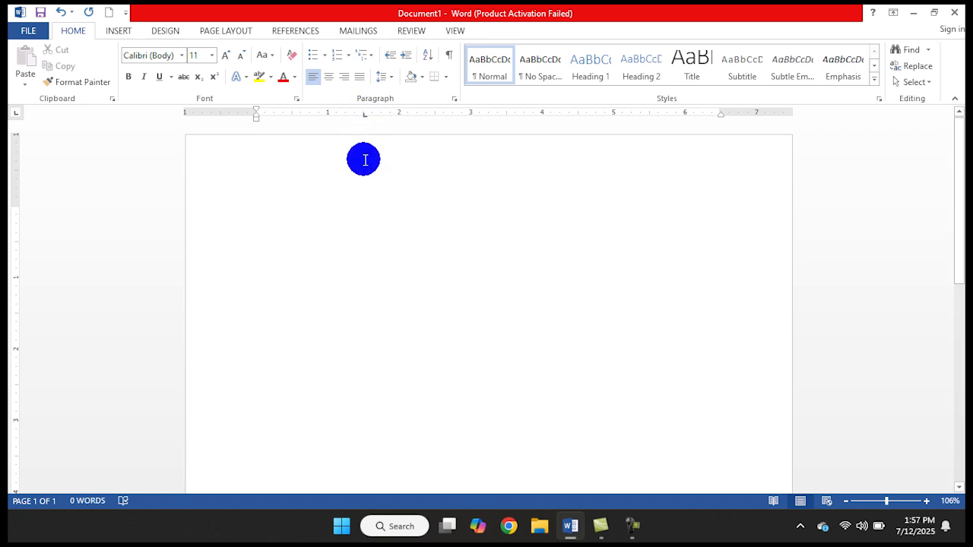
# Clear the remaining ruler tab stop so that the empty paragraph has no custom tab stops
pyautogui.click(381, 73)
pyautogui.click(409, 199)
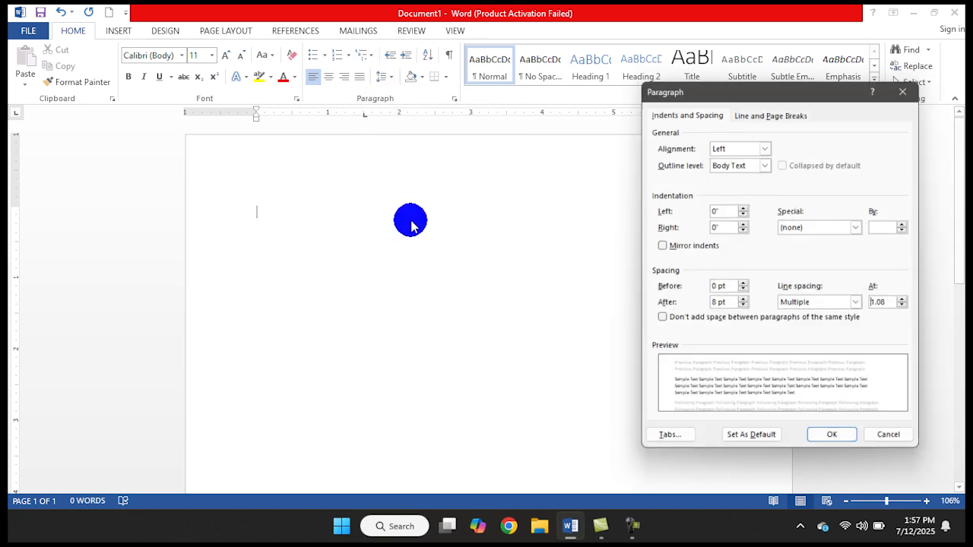
pyautogui.click(679, 443)
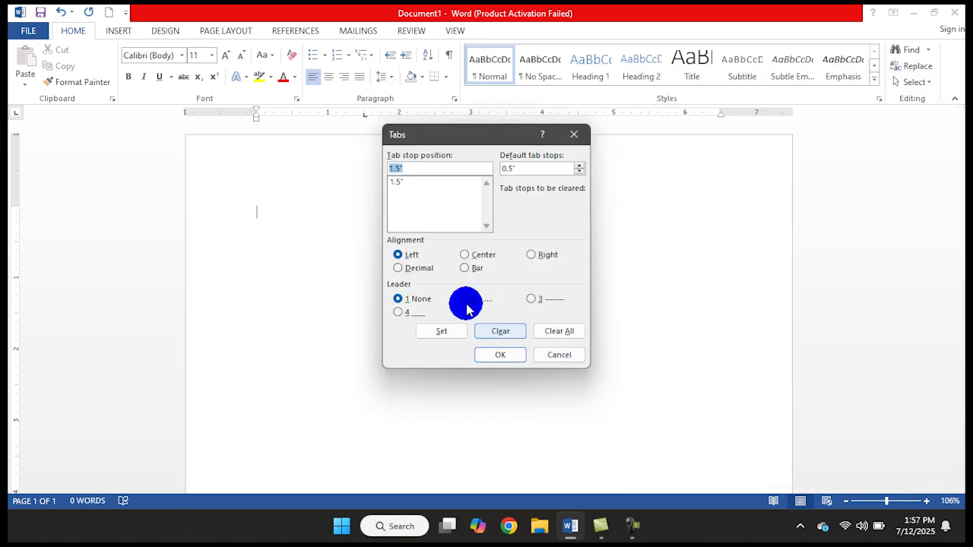
pyautogui.click(564, 332)
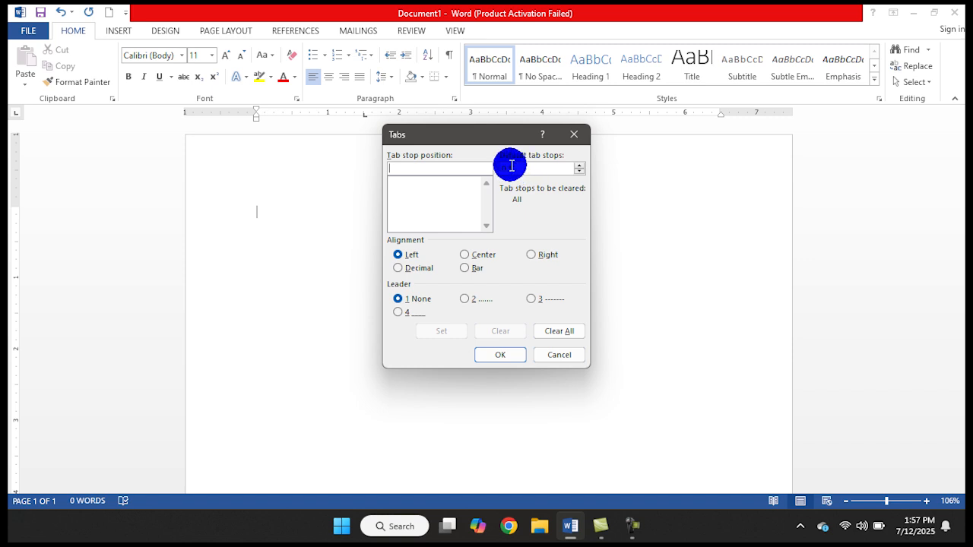
pyautogui.click(507, 355)
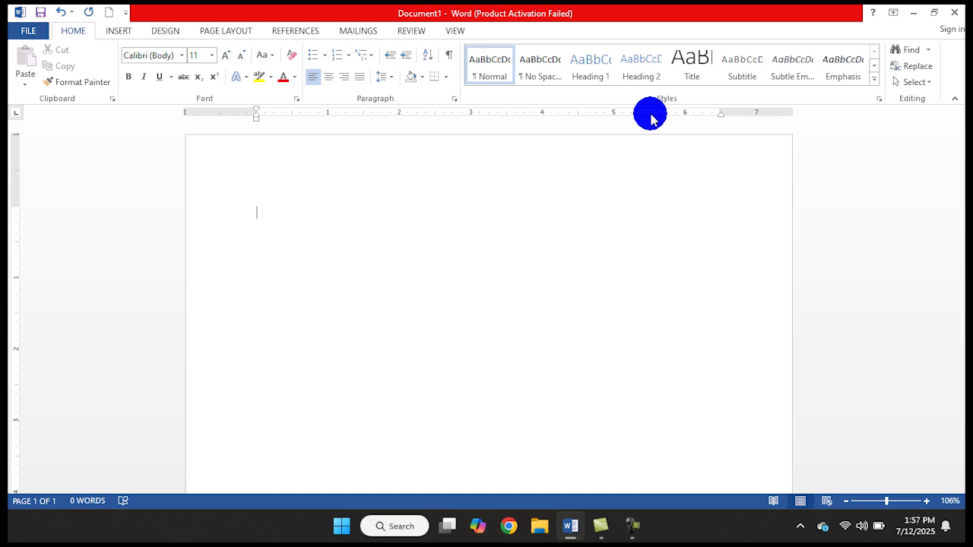
# Define a left-aligned tab stop at 2" with the dotted leader (2) for the empty paragraph
pyautogui.click(388, 77)
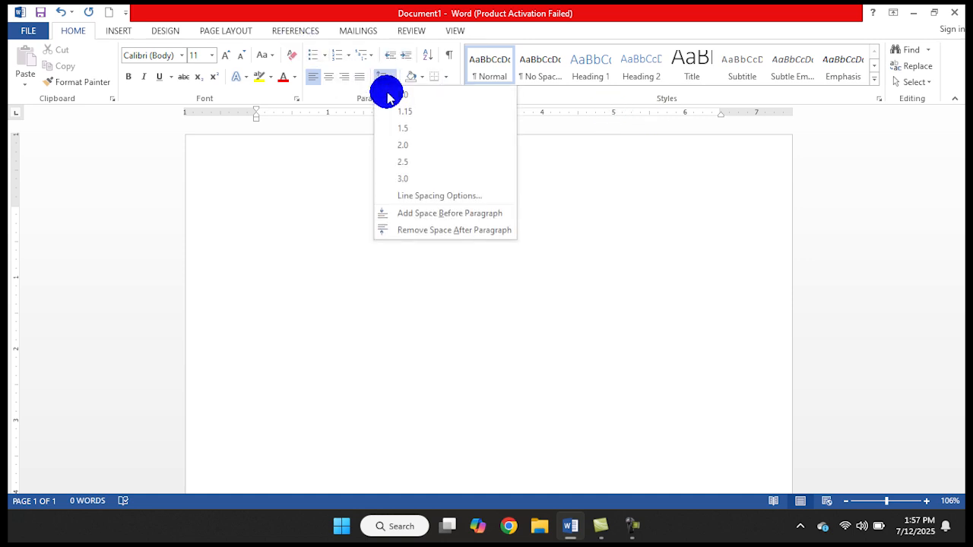
pyautogui.click(405, 197)
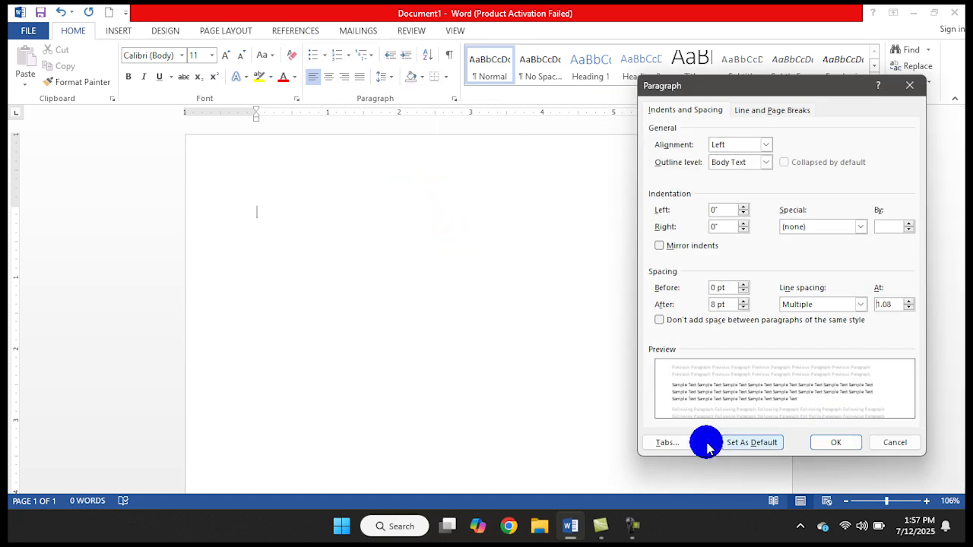
pyautogui.click(674, 443)
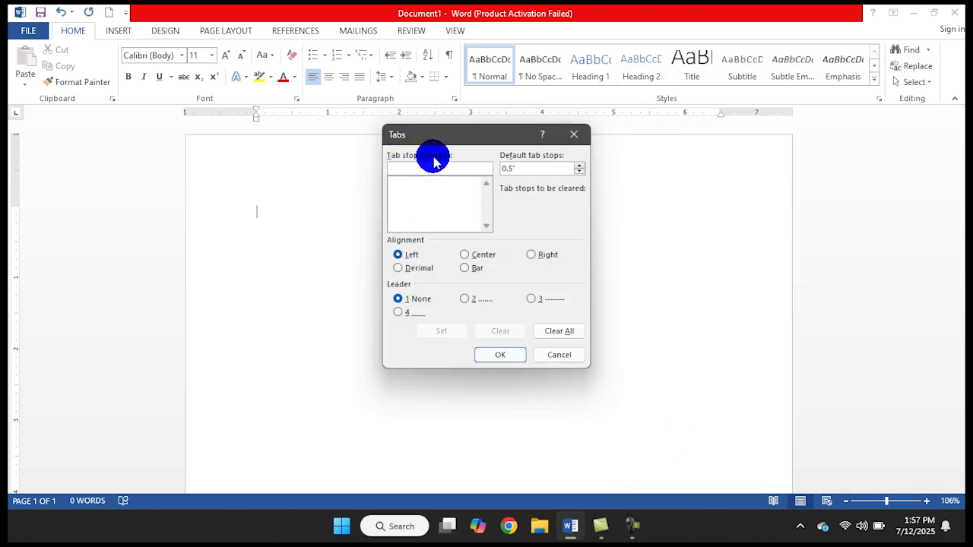
pyautogui.moveTo(447, 134); pyautogui.dragTo(441, 219)
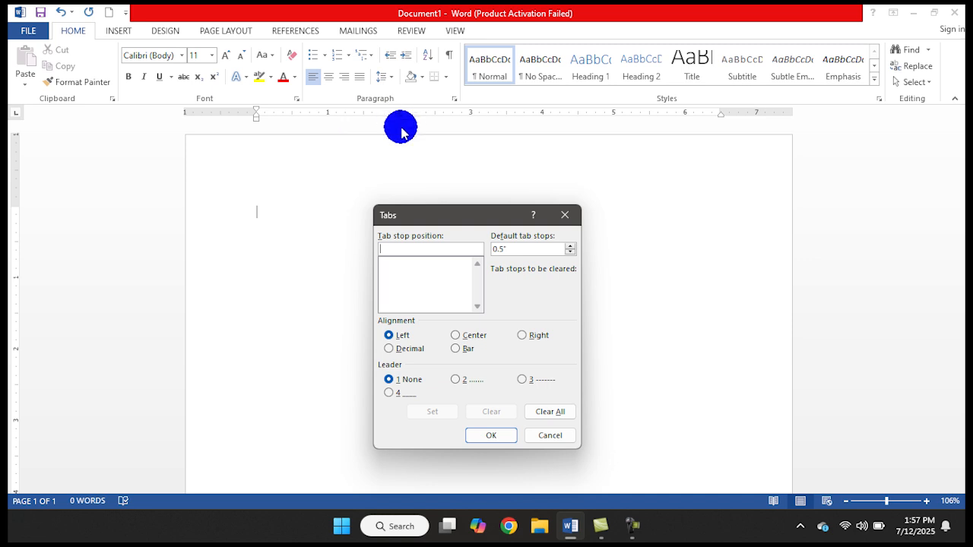
pyautogui.write('2')
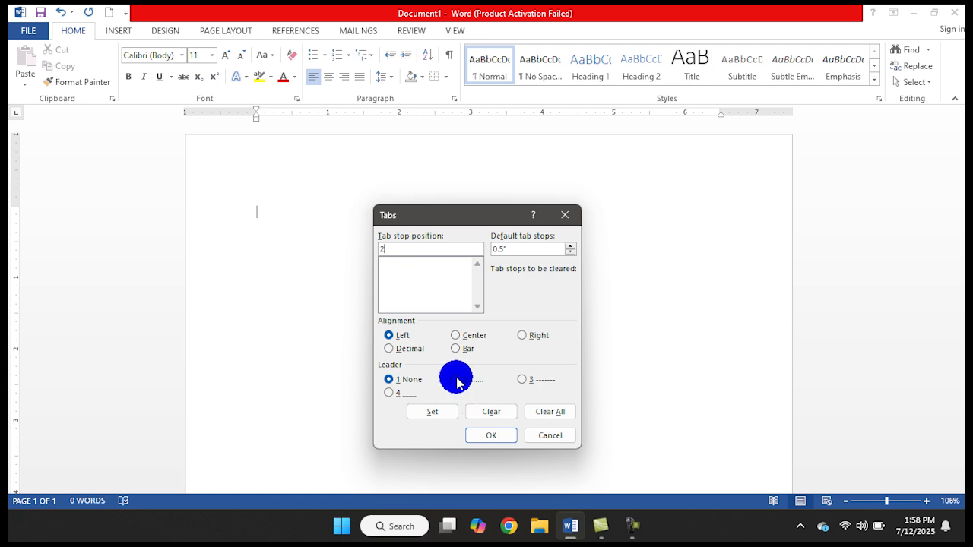
pyautogui.click(523, 382)
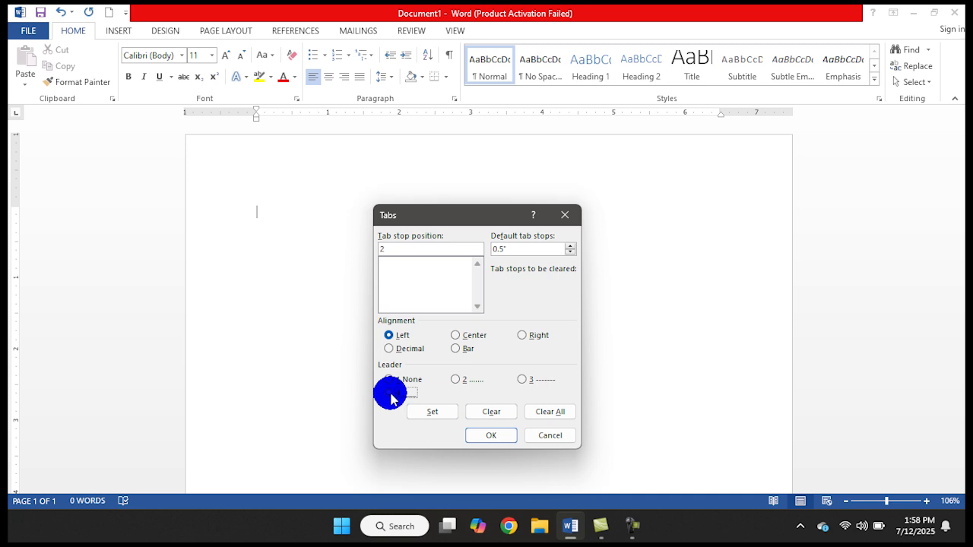
pyautogui.click(456, 380)
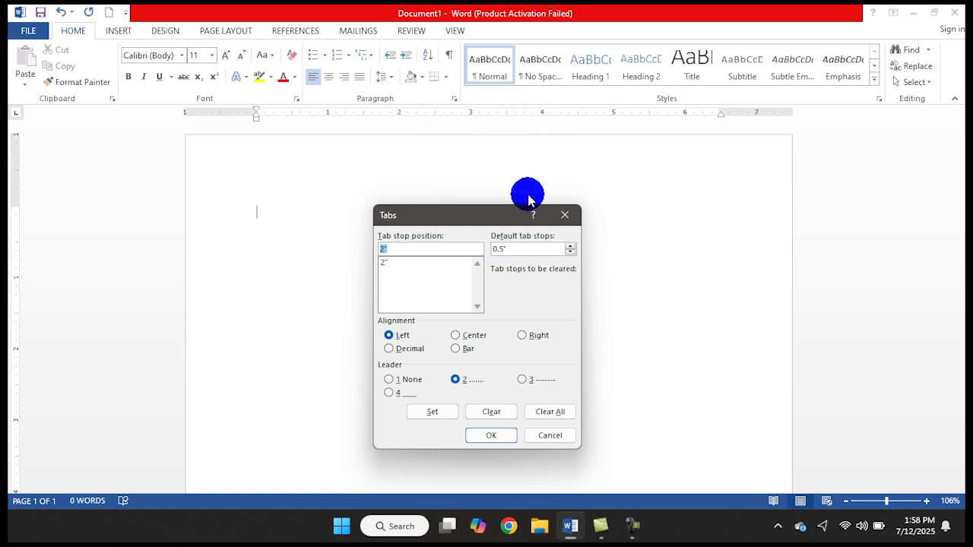
# Add a left-aligned tab stop at 3.5" with the dashed leader (3)
pyautogui.write('3.5')
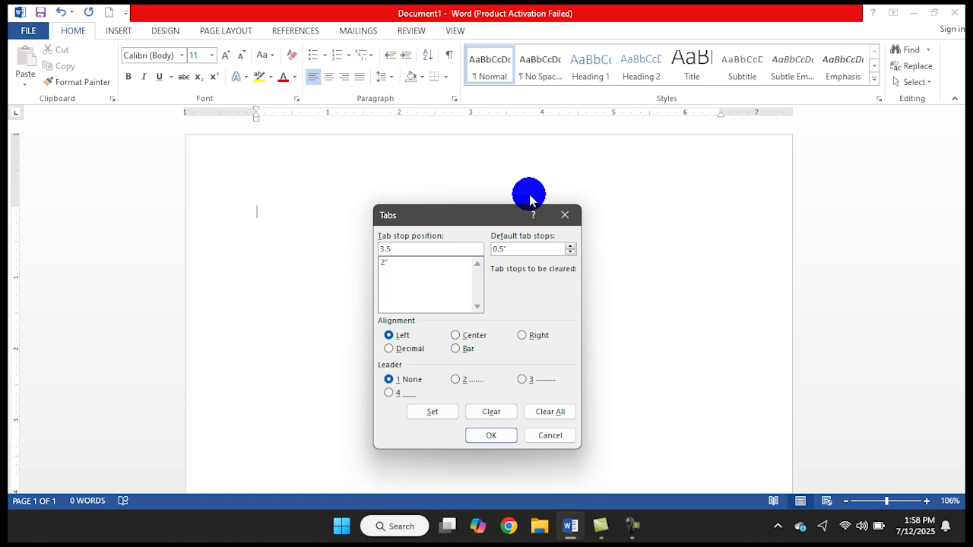
pyautogui.click(523, 380)
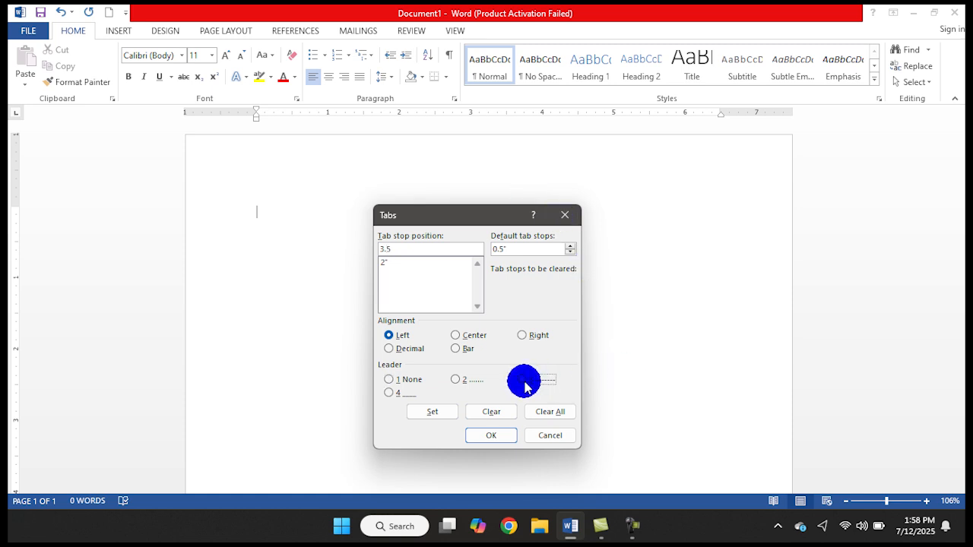
pyautogui.click(445, 411)
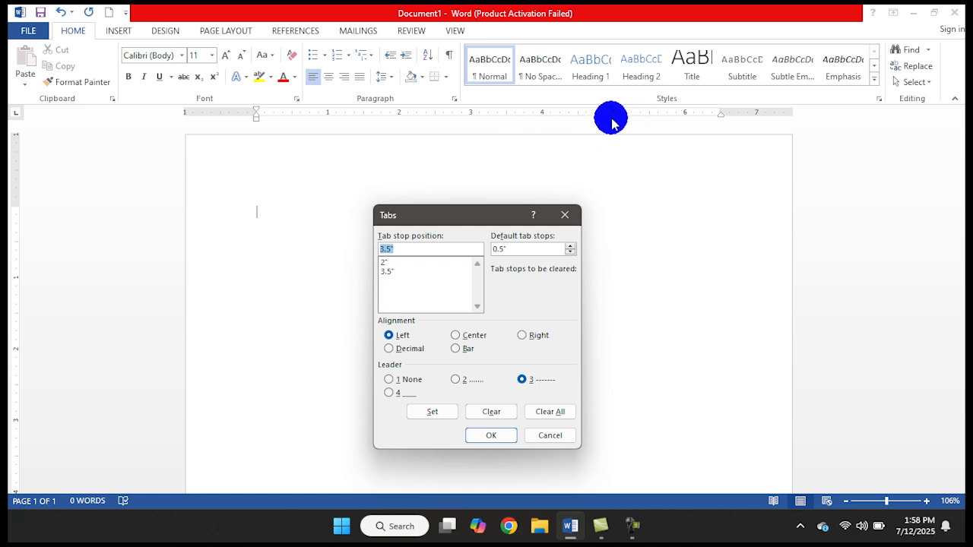
# Add a left-aligned tab stop at 5" with the dotted leader (2)
pyautogui.write('5')
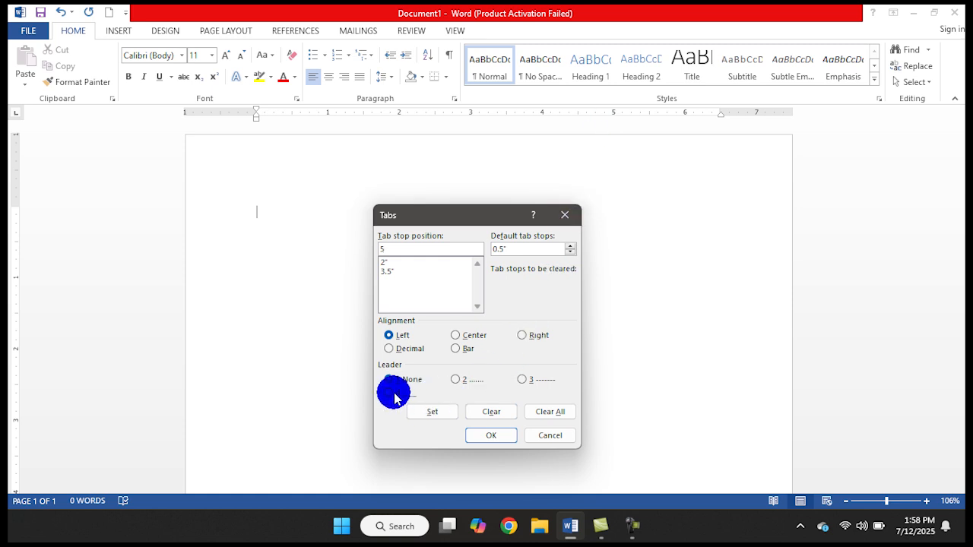
pyautogui.click(456, 380)
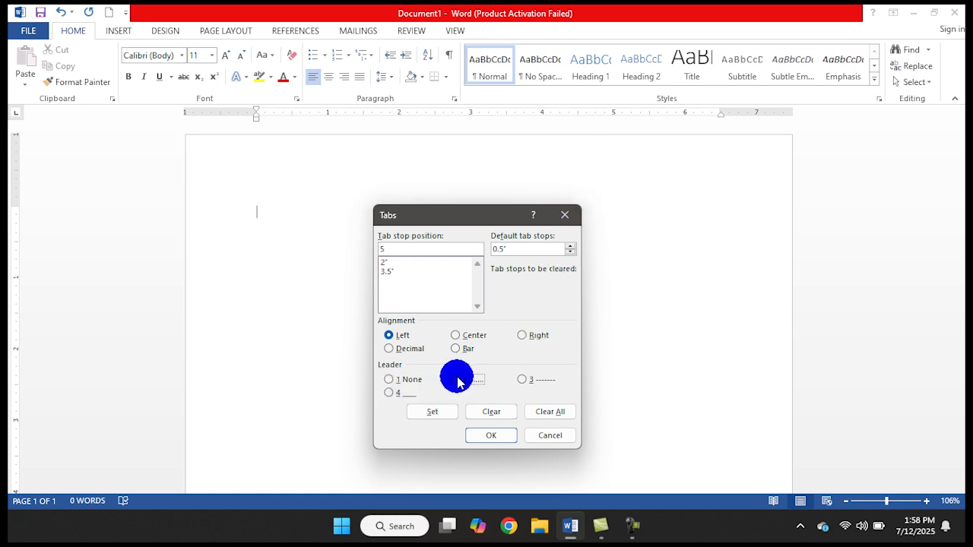
pyautogui.click(438, 413)
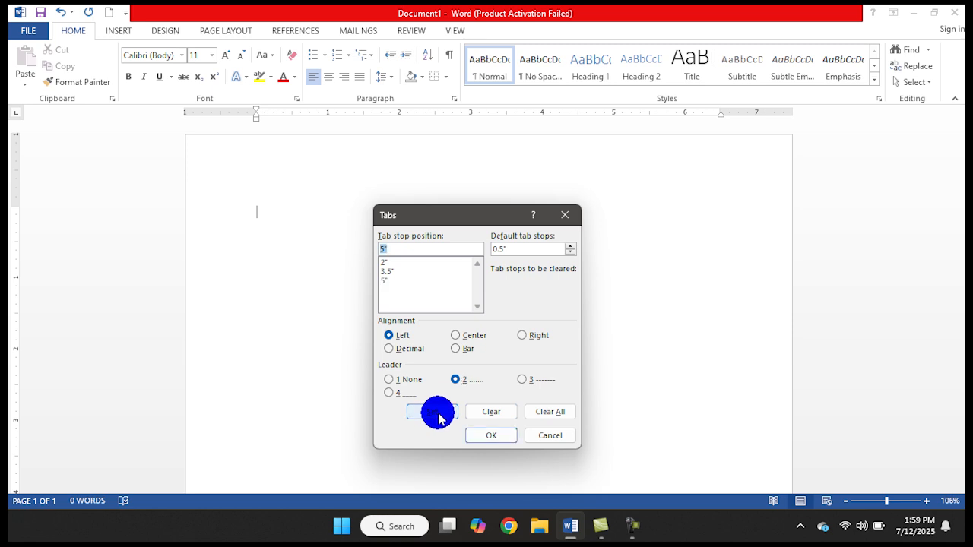
pyautogui.click(383, 278)
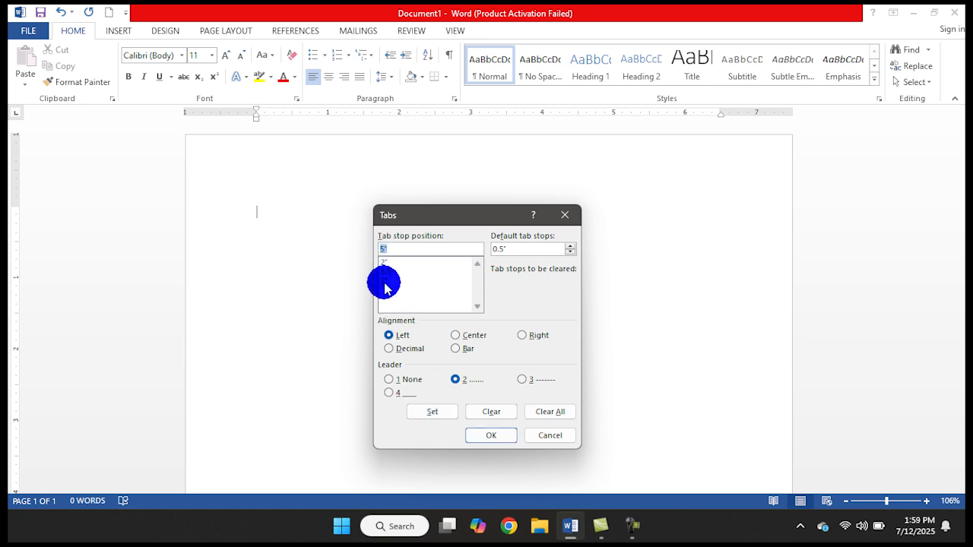
# Apply the tab stops and write a header line with "name", "address" and "class", each followed by a tab leader, then start a new line
pyautogui.click(495, 436)
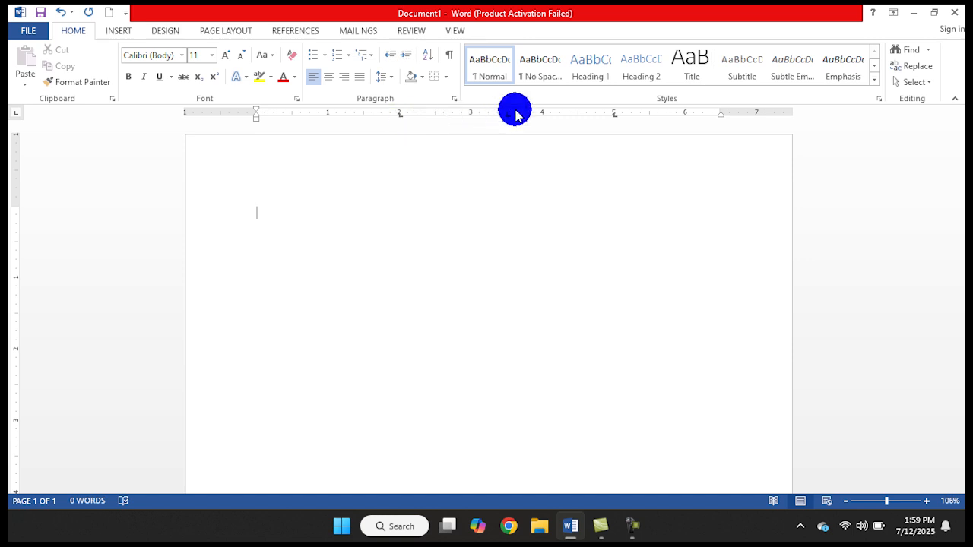
pyautogui.write('nn')
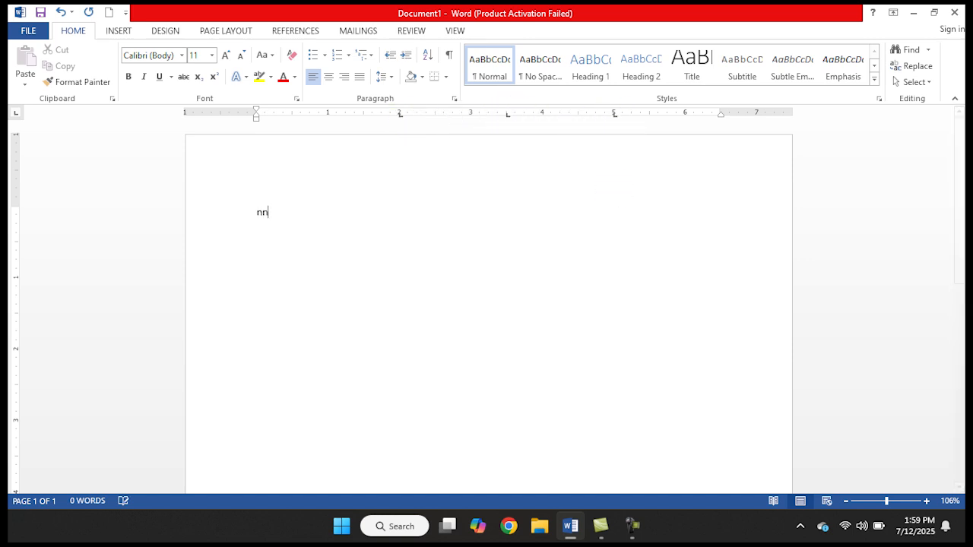
pyautogui.write('me')
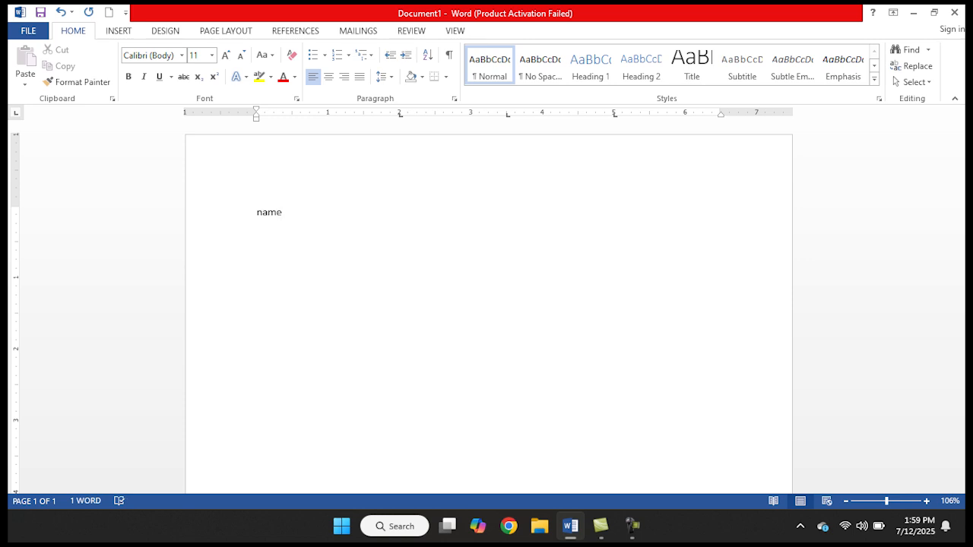
pyautogui.write(' ......................................')
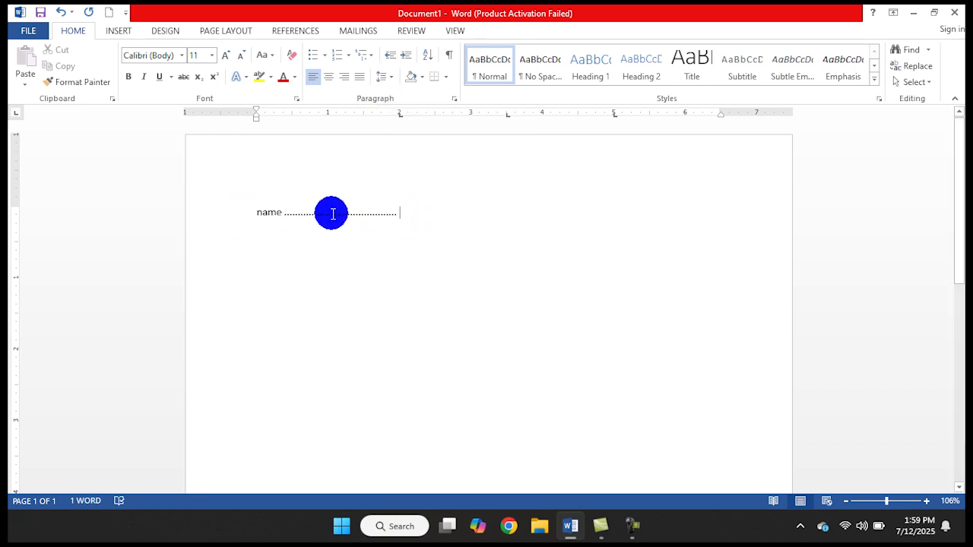
pyautogui.write('address')
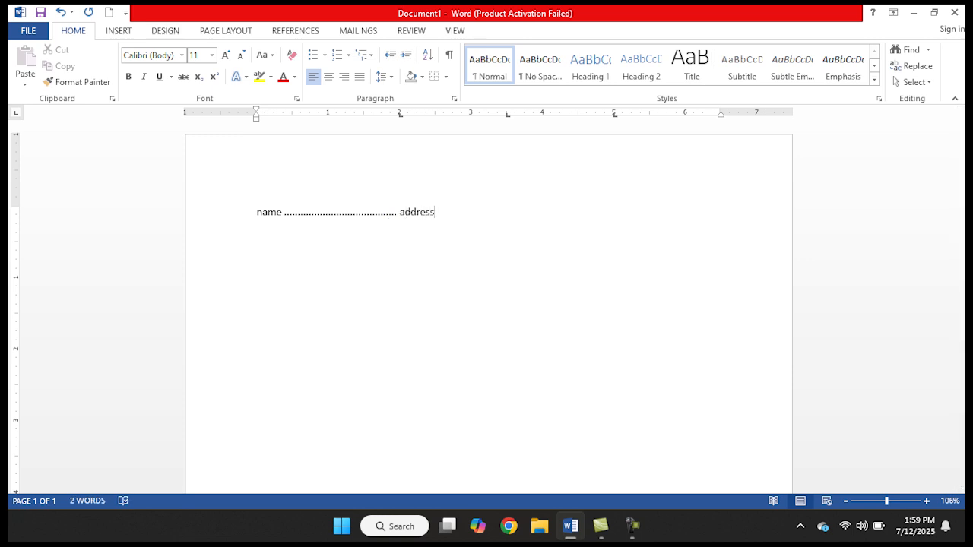
pyautogui.write(' --------------------')
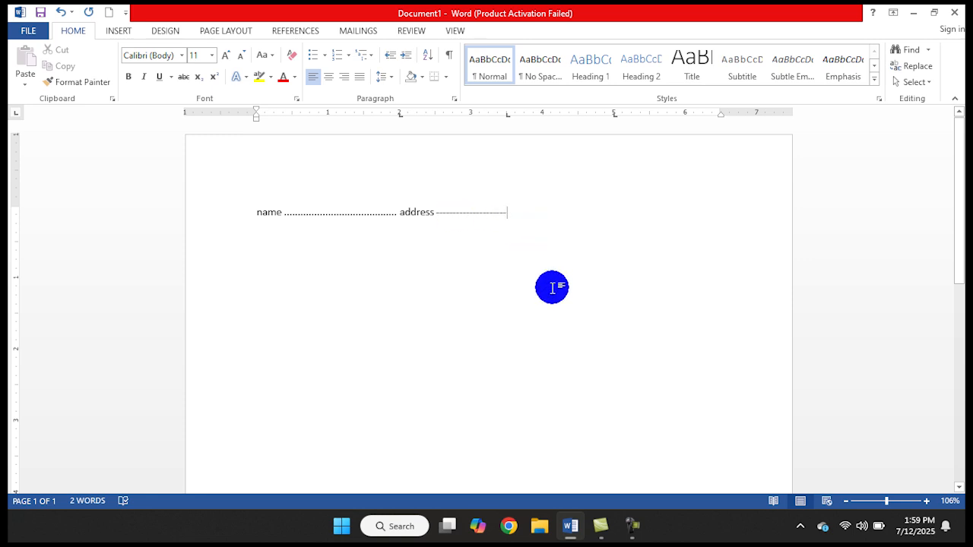
pyautogui.write('cla')
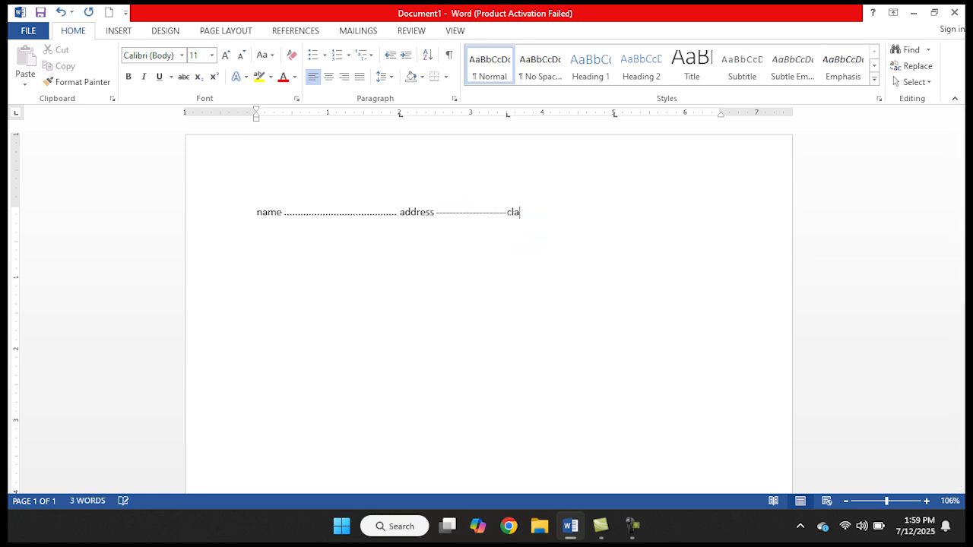
pyautogui.write('ss ............................')
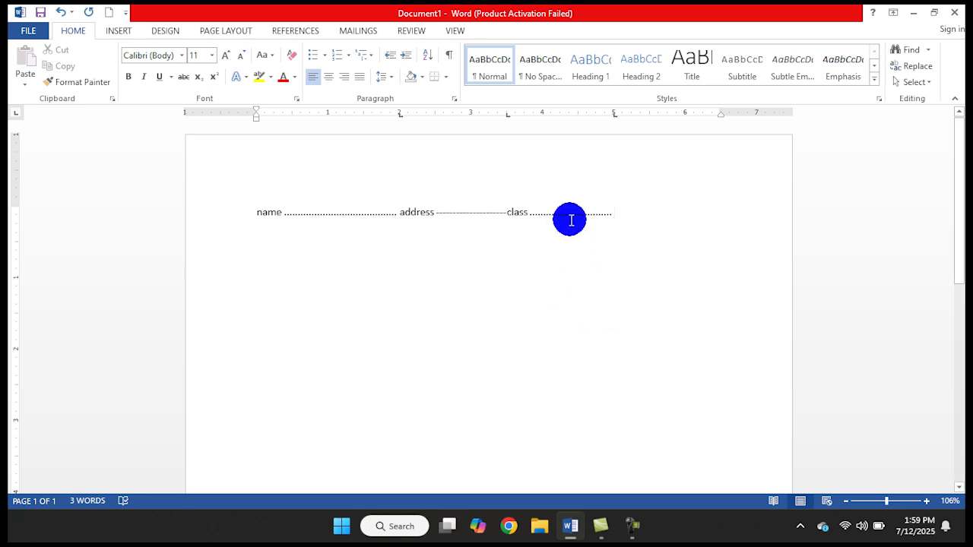
pyautogui.press('Return')
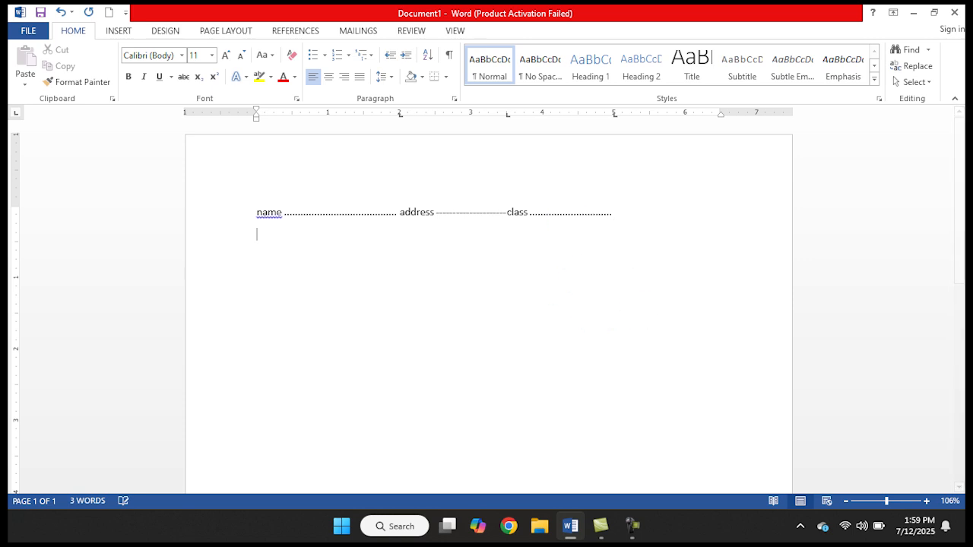
# Fill the second line with three sample first names, each followed by a tab leader, and start a new line
pyautogui.write('a')
pyautogui.press('BackSpace')
pyautogui.write('a')
pyautogui.press('BackSpace')
pyautogui.write('ali')
pyautogui.press('Tab')
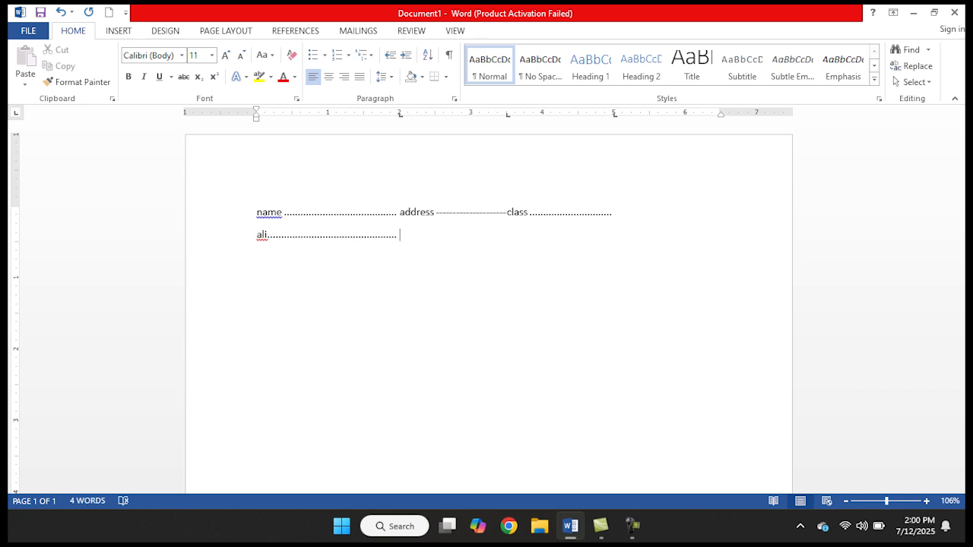
pyautogui.write('hadi')
pyautogui.press('Tab')
pyautogui.write('y')
pyautogui.press('Tab')
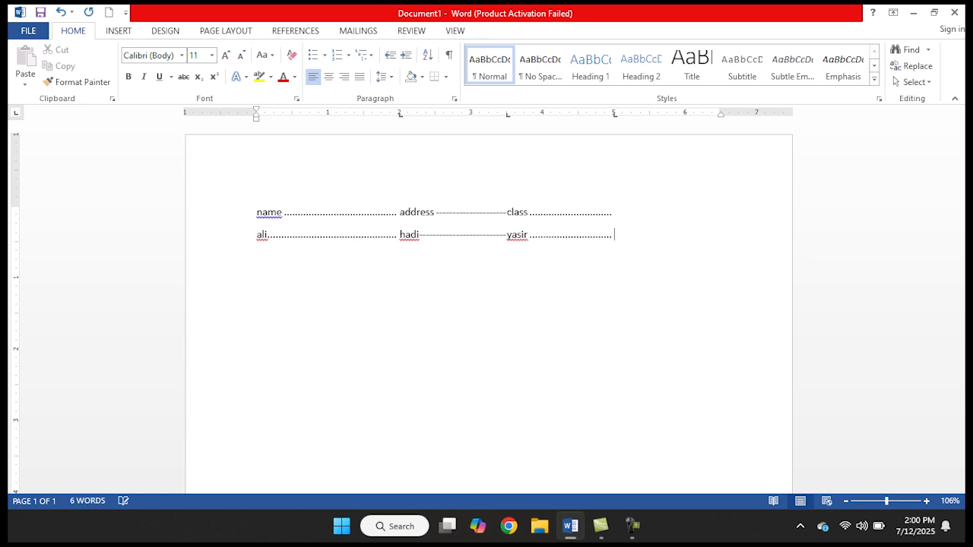
pyautogui.press('Return')
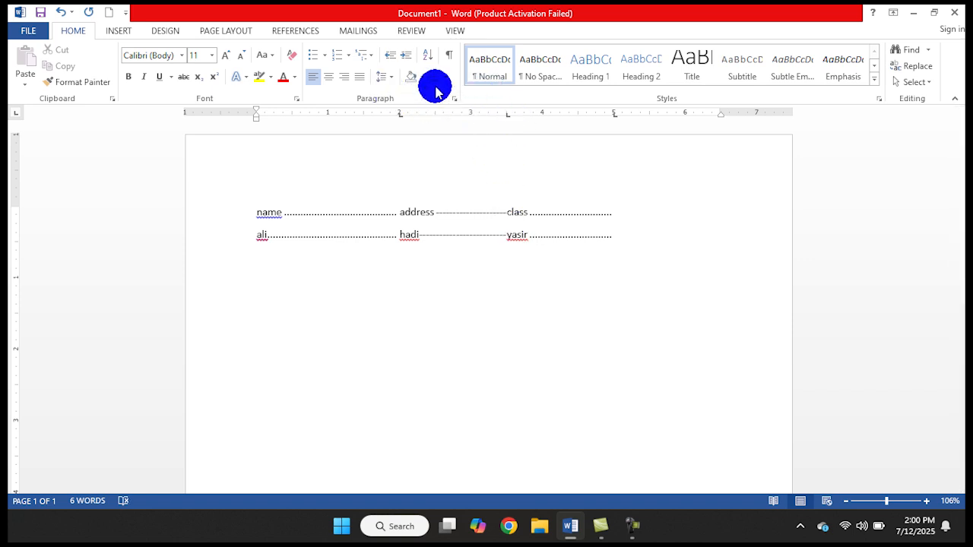
# Clear only the 3.5" tab stop from the empty paragraph below the two filled lines
pyautogui.click(389, 80)
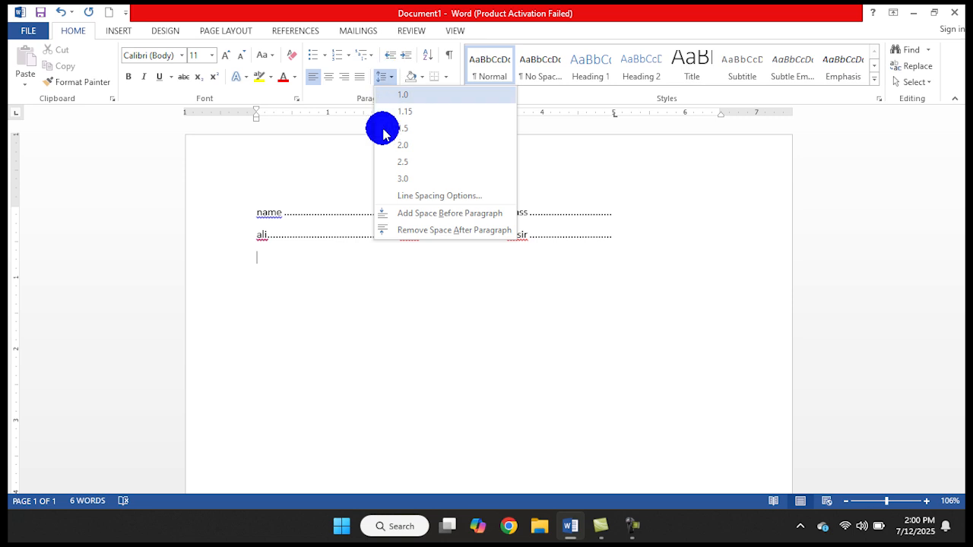
pyautogui.click(397, 198)
pyautogui.click(664, 441)
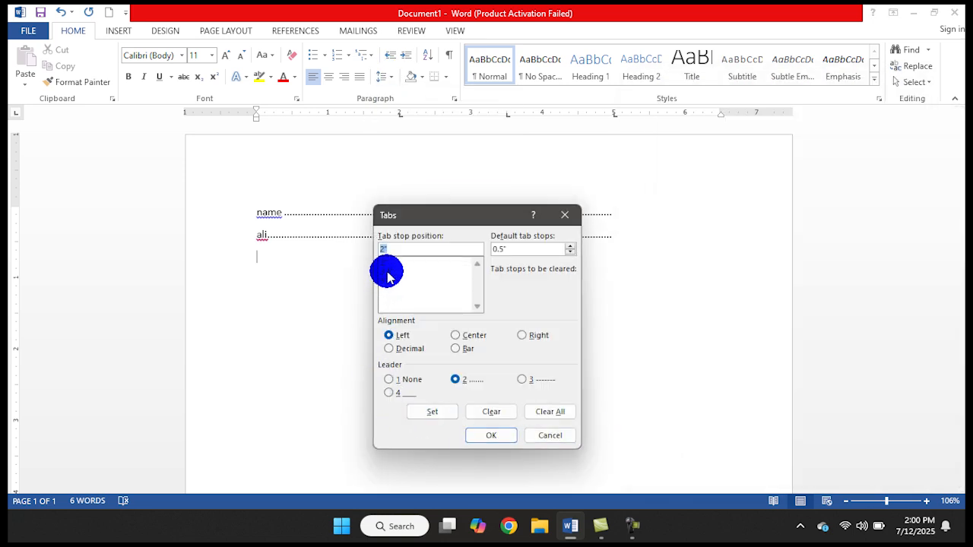
pyautogui.click(387, 271)
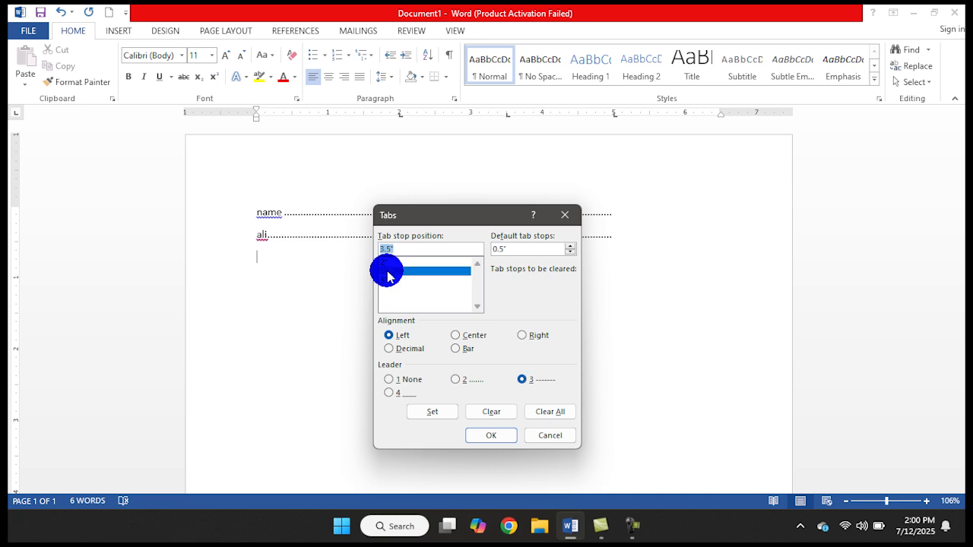
pyautogui.click(499, 416)
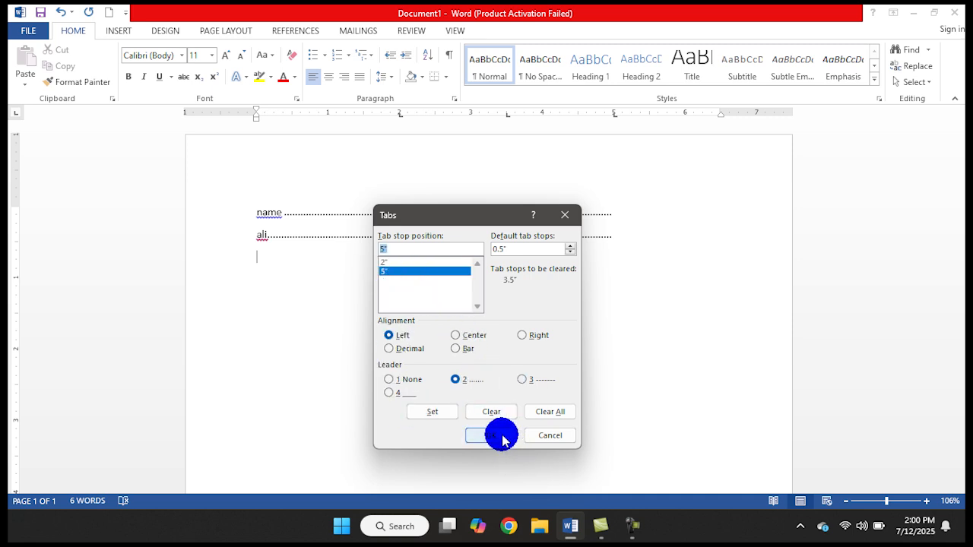
pyautogui.click(494, 435)
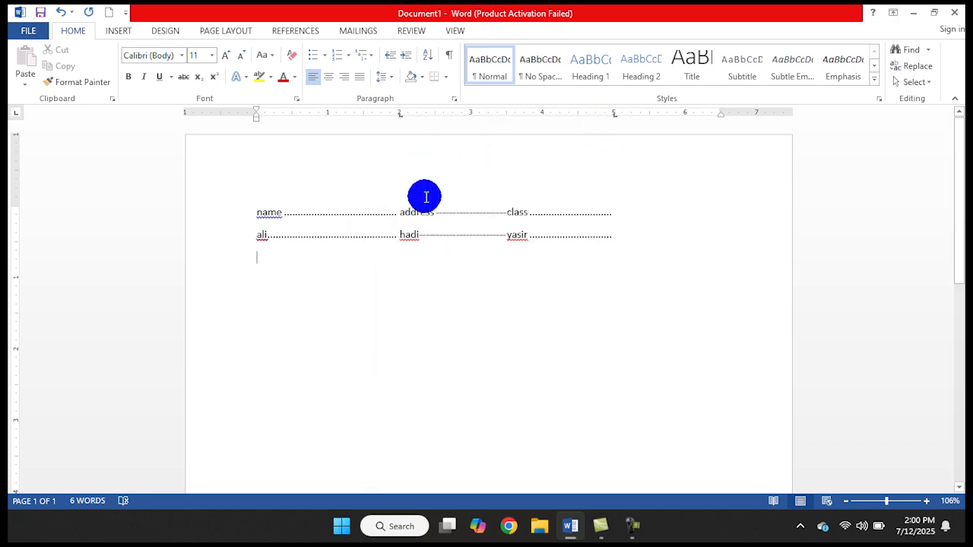
# Fill the third line with "fff" and "gg", each followed by a tab leader, and start a new line
pyautogui.write('fff')
pyautogui.press('Tab')
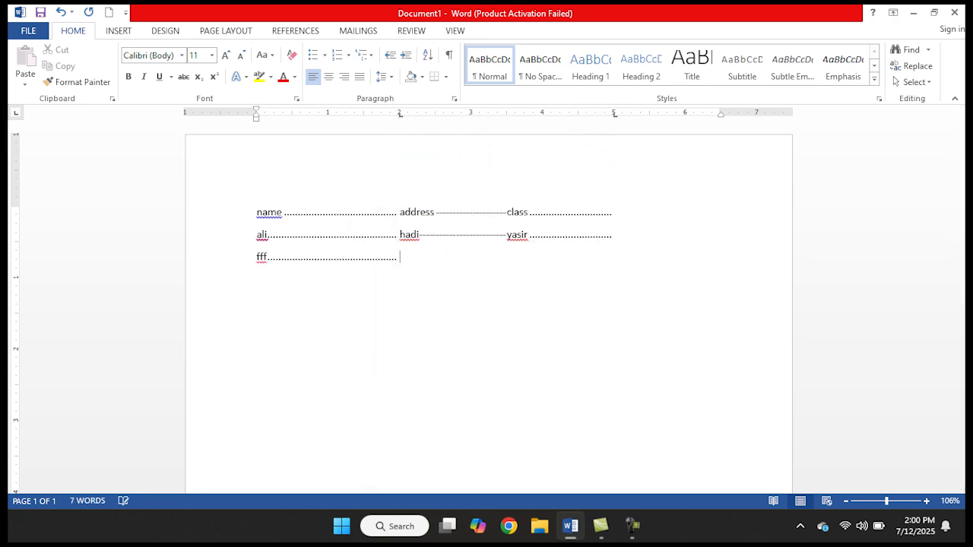
pyautogui.write('gg')
pyautogui.press('Tab')
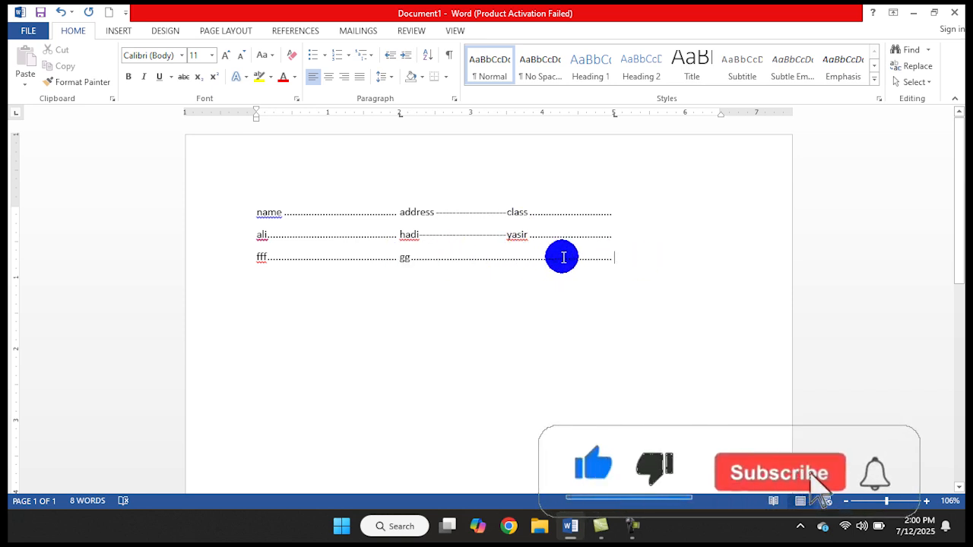
pyautogui.press('Return')
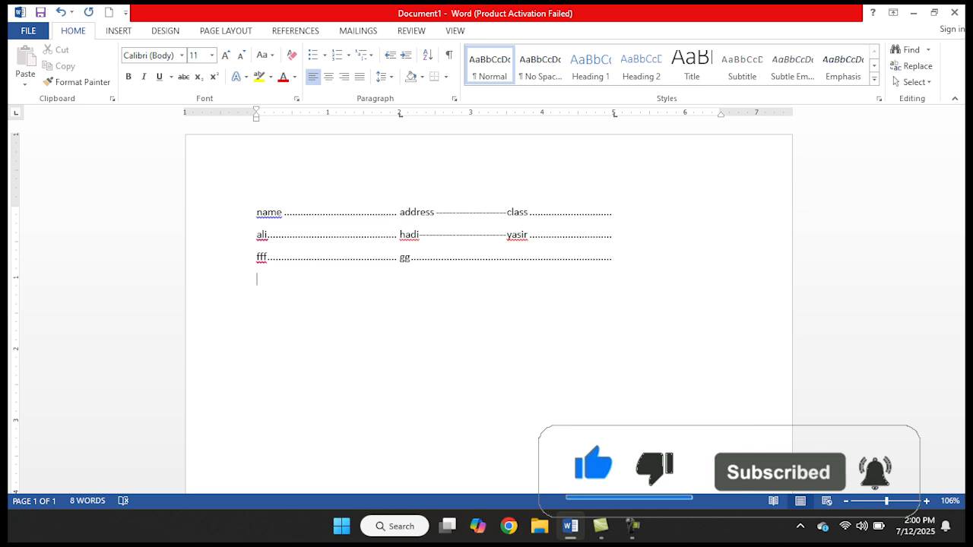
# Clear all custom tab stops from the empty paragraph below the third line
pyautogui.click(386, 76)
pyautogui.click(403, 198)
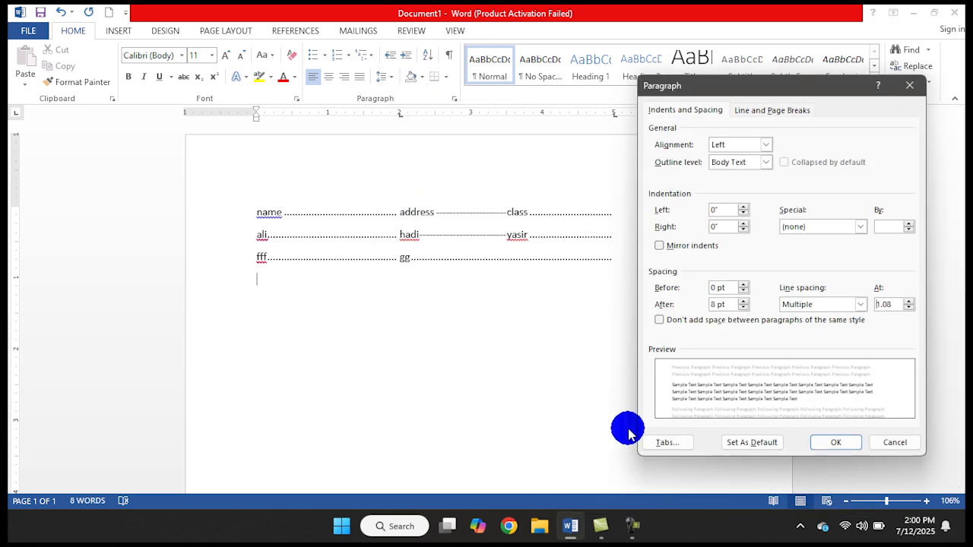
pyautogui.click(666, 444)
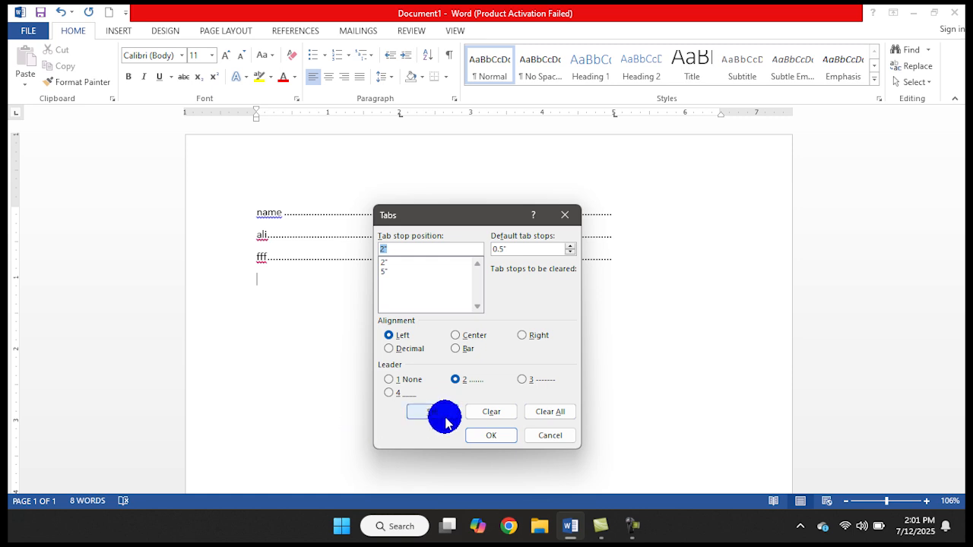
pyautogui.click(548, 417)
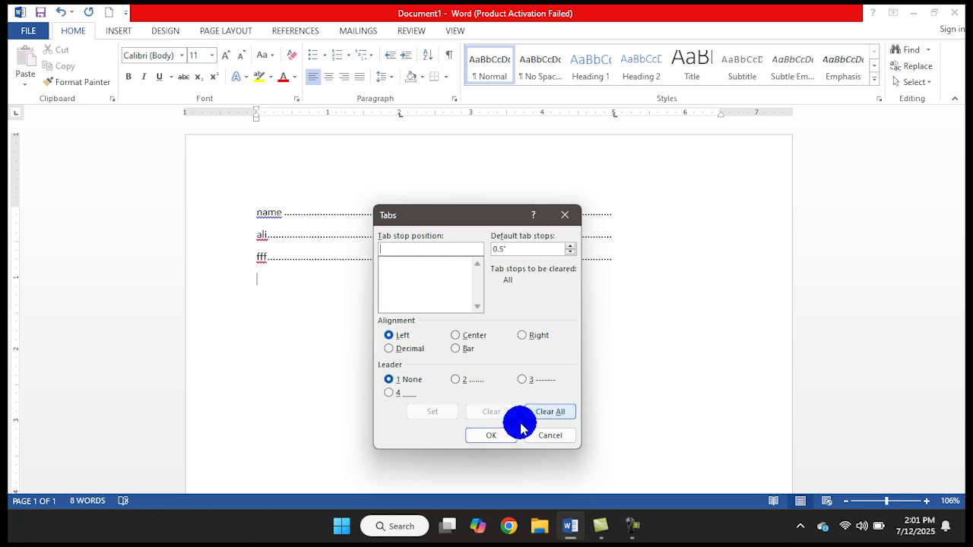
pyautogui.click(476, 436)
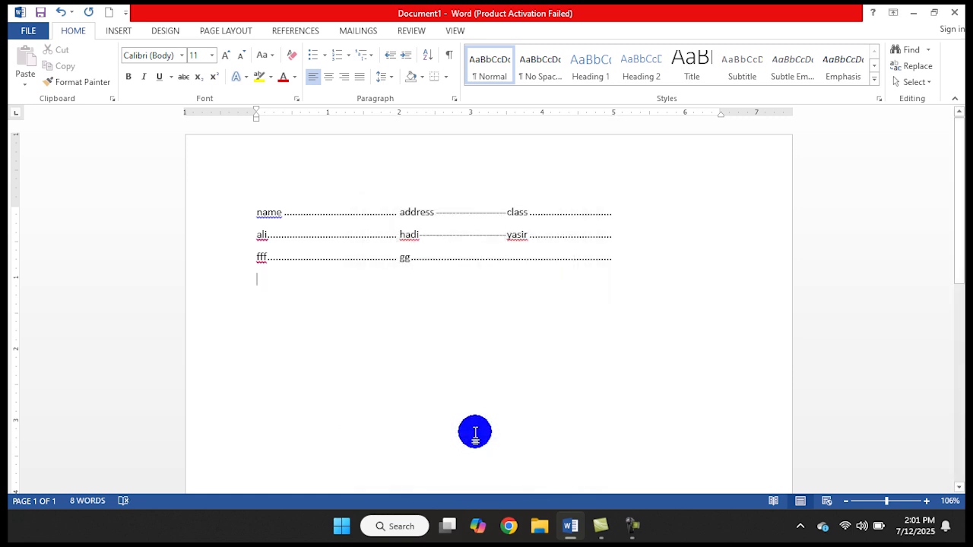
# Insert default tabs in the empty last paragraph until the insertion point stands at 4"
pyautogui.press('Return')
pyautogui.press('Tab')
pyautogui.press('Tab')
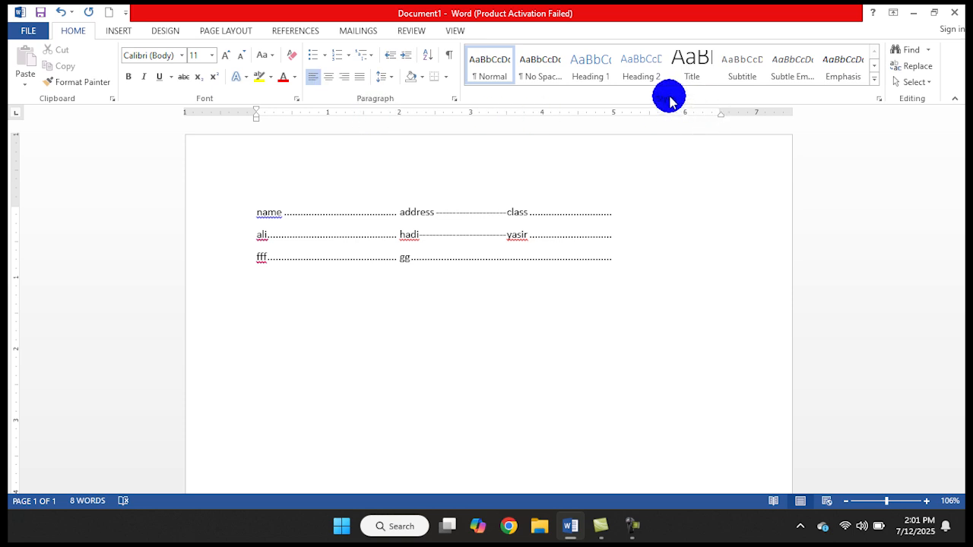
# Delete the entire contents of the document, including all the tabbed lines
pyautogui.click(632, 255)
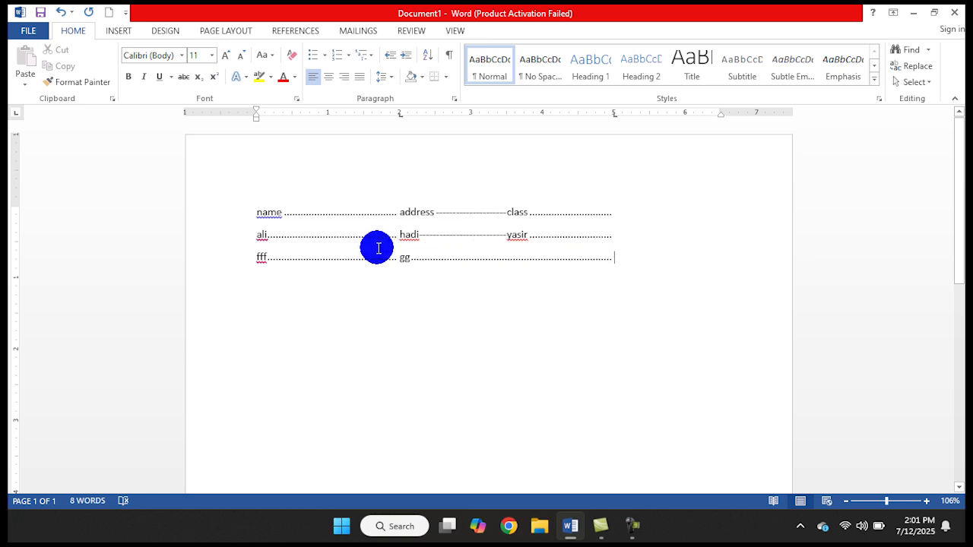
pyautogui.hotkey('ctrl', 'a')
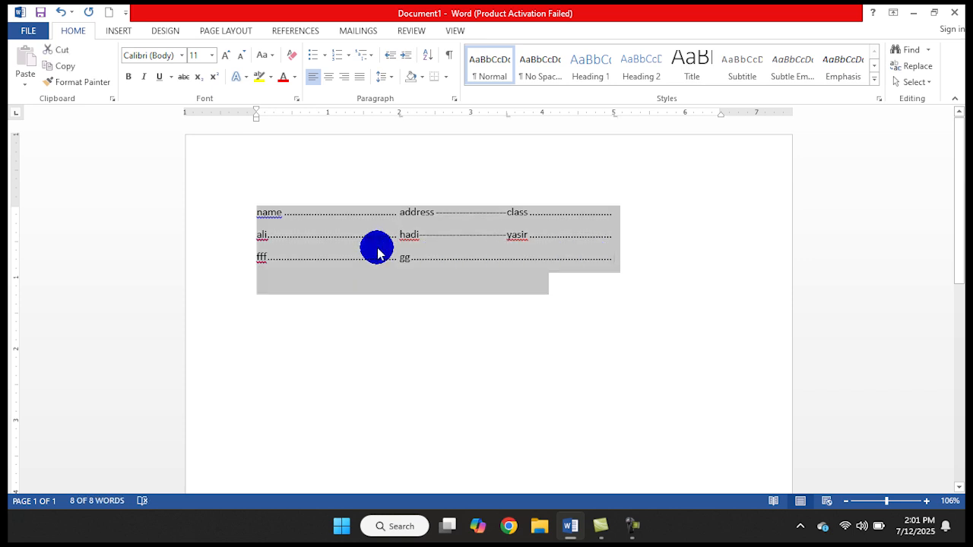
pyautogui.press('Delete')
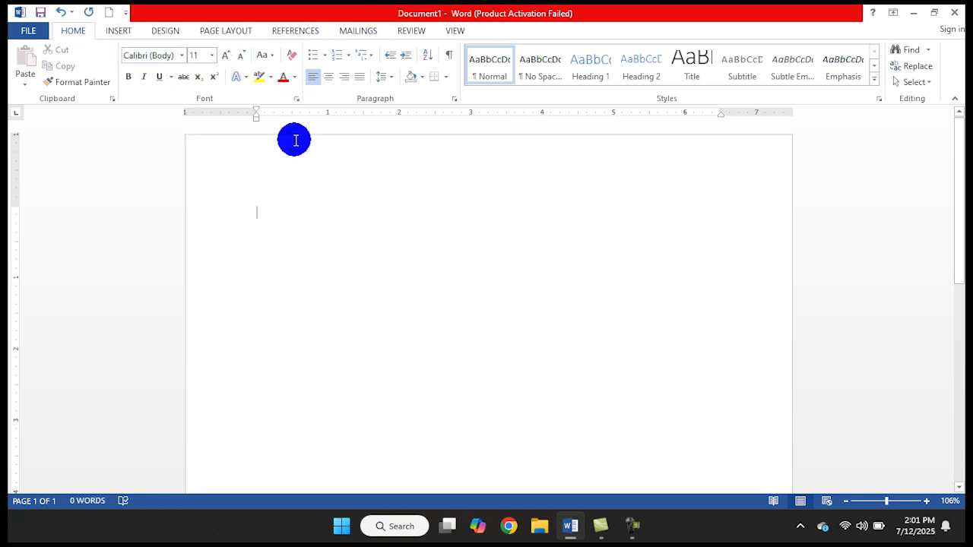
# Generate sample paragraphs in the blank document with =rand()
pyautogui.write('=r')
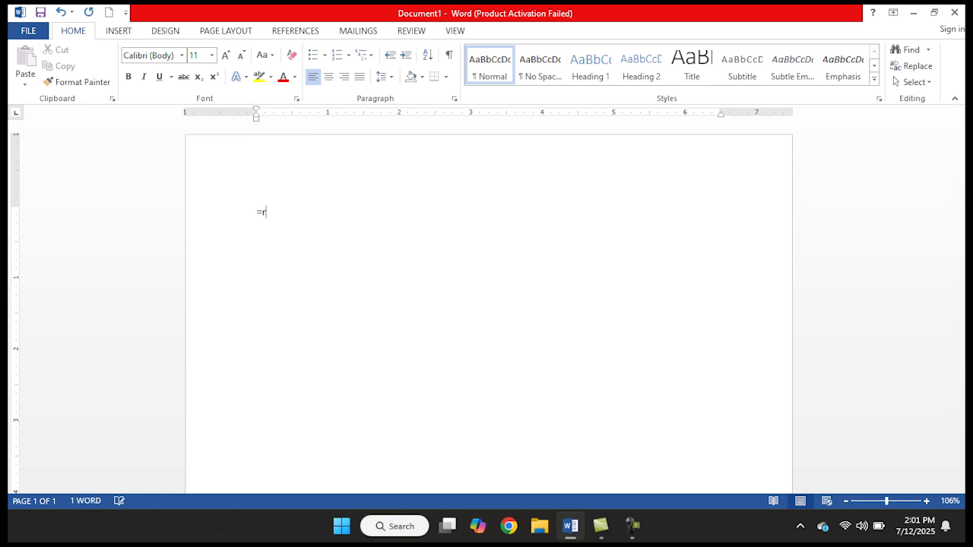
pyautogui.write('and()')
pyautogui.press('Return')
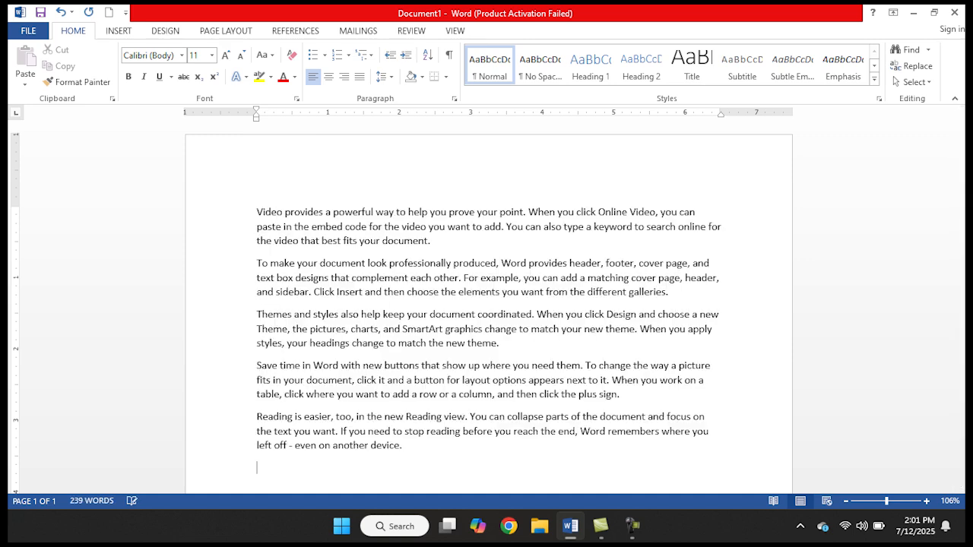
# Add the heading line "Ms word" above the first sample paragraph
pyautogui.click(253, 212)
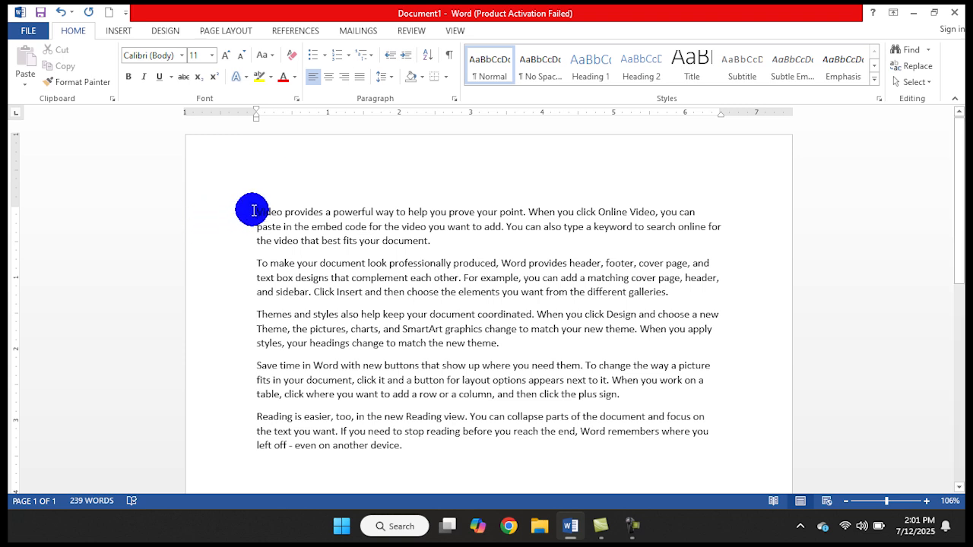
pyautogui.press('Return')
pyautogui.press('Up')
pyautogui.write('ms word')
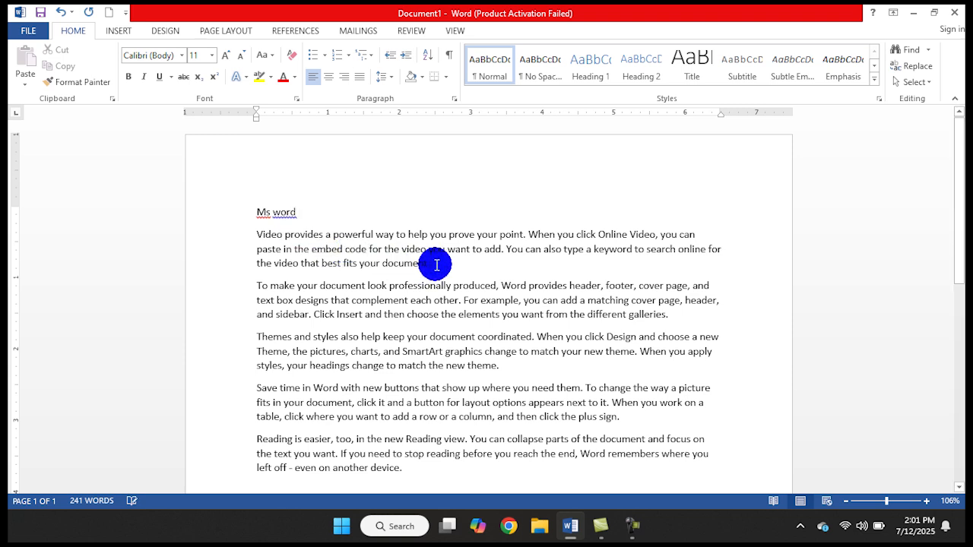
# Add the heading line "Ms excel" between the first and second sample paragraphs
pyautogui.click(436, 265)
pyautogui.press('Return')
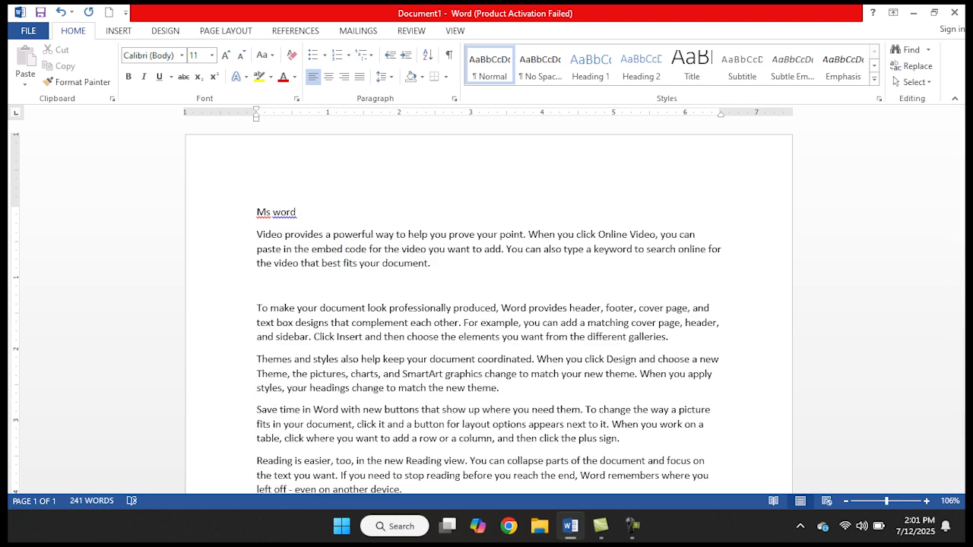
pyautogui.write('ms exce')
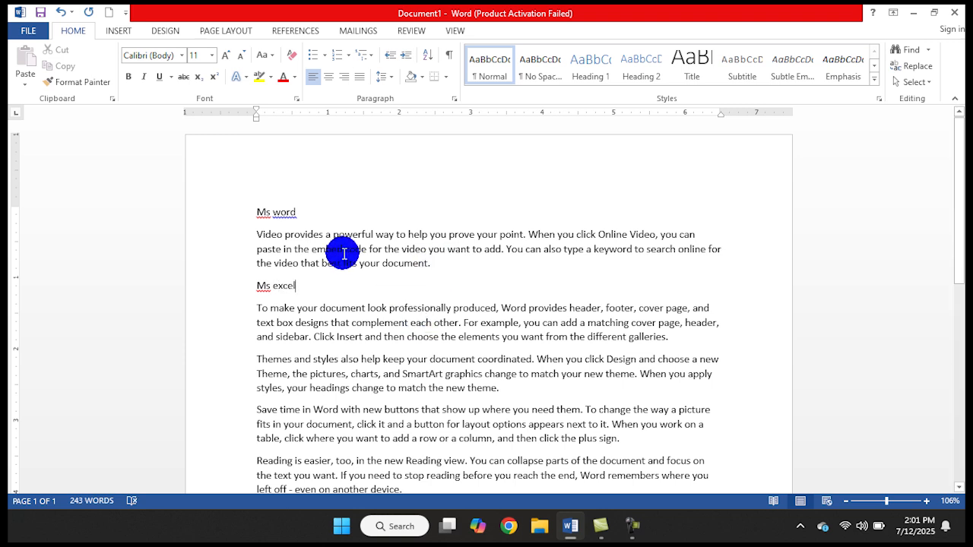
# Format the "Ms word" line in Berlin Sans FB Demi, size 20, red, and clear all that formatting again
pyautogui.moveTo(298, 212); pyautogui.dragTo(276, 210)
pyautogui.hotkey('shift', 'Left')
pyautogui.hotkey('shift', 'Left')
pyautogui.hotkey('shift', 'Left')
pyautogui.hotkey('shift', 'Left')
pyautogui.hotkey('shift', 'Left')
pyautogui.hotkey('shift', 'Left')
pyautogui.hotkey('shift', 'Left')
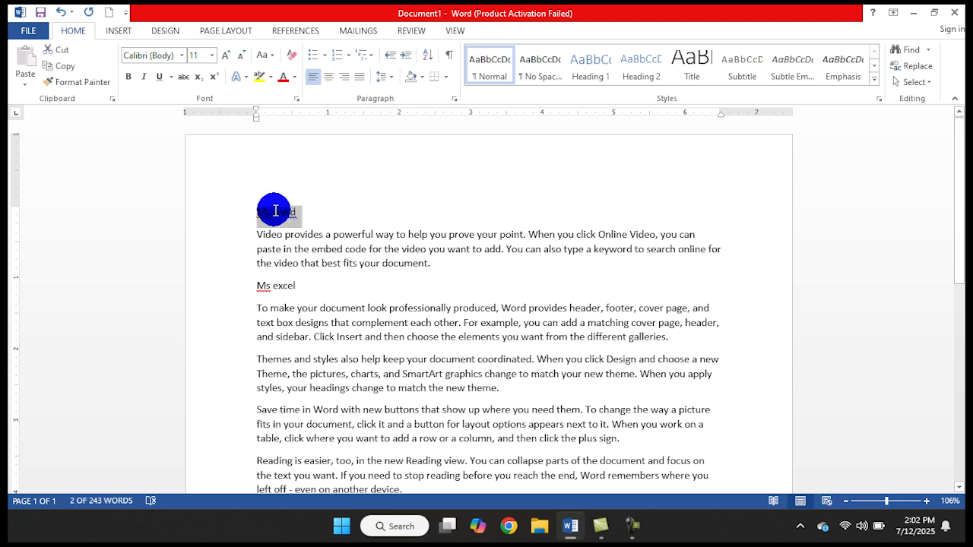
pyautogui.click(182, 57)
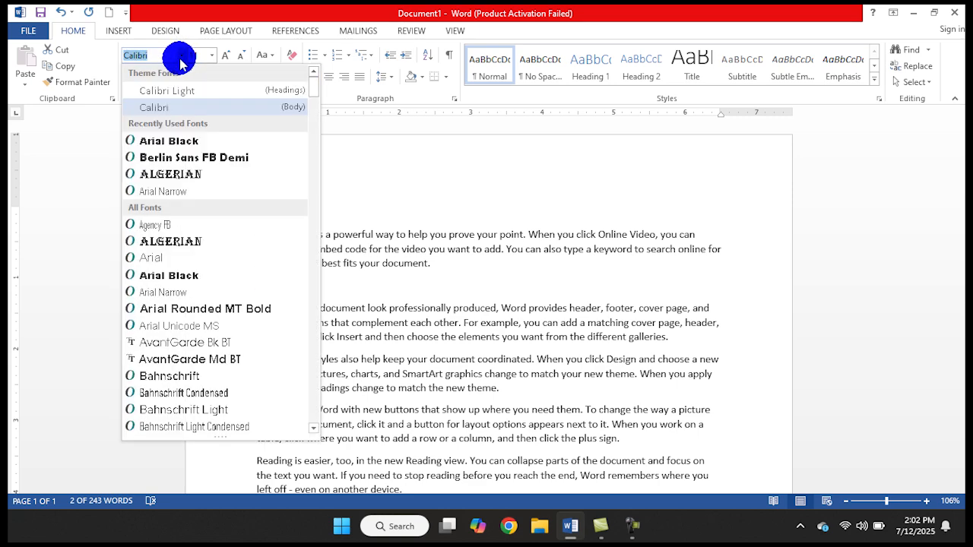
pyautogui.click(170, 158)
pyautogui.click(225, 54)
pyautogui.click(225, 55)
pyautogui.click(225, 55)
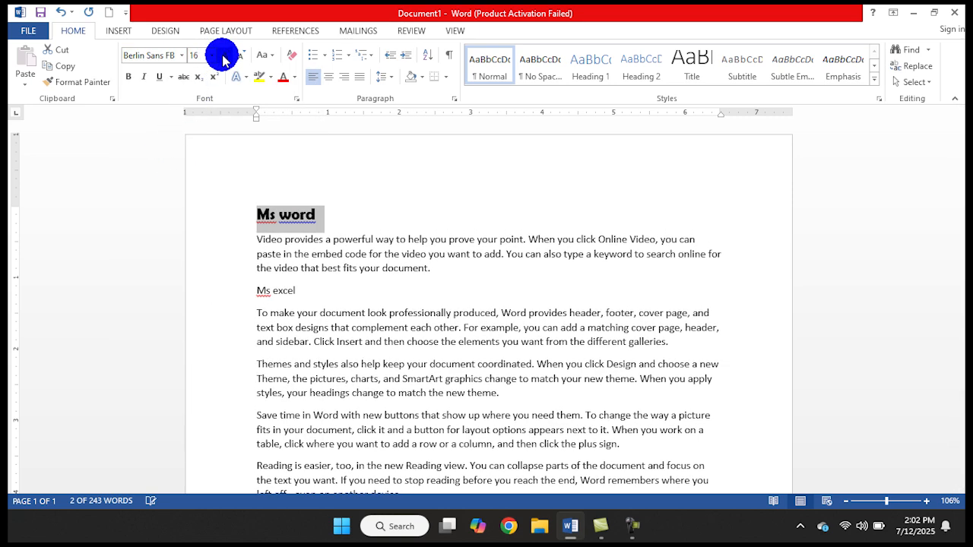
pyautogui.click(225, 55)
pyautogui.click(225, 55)
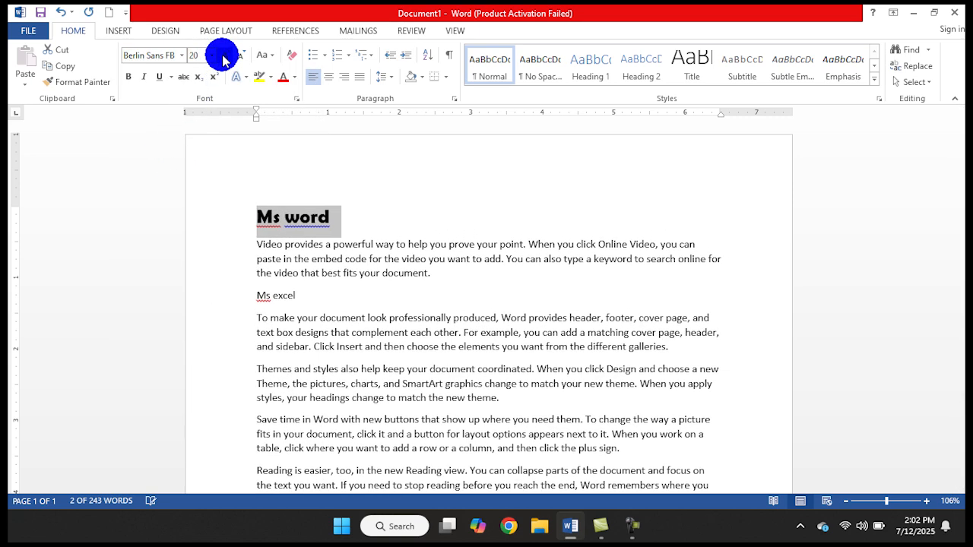
pyautogui.click(281, 77)
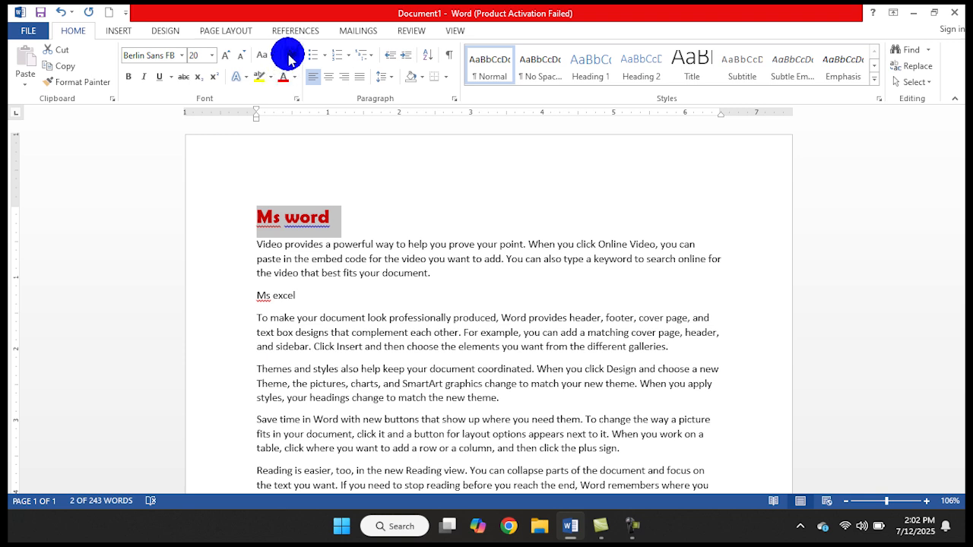
pyautogui.click(288, 55)
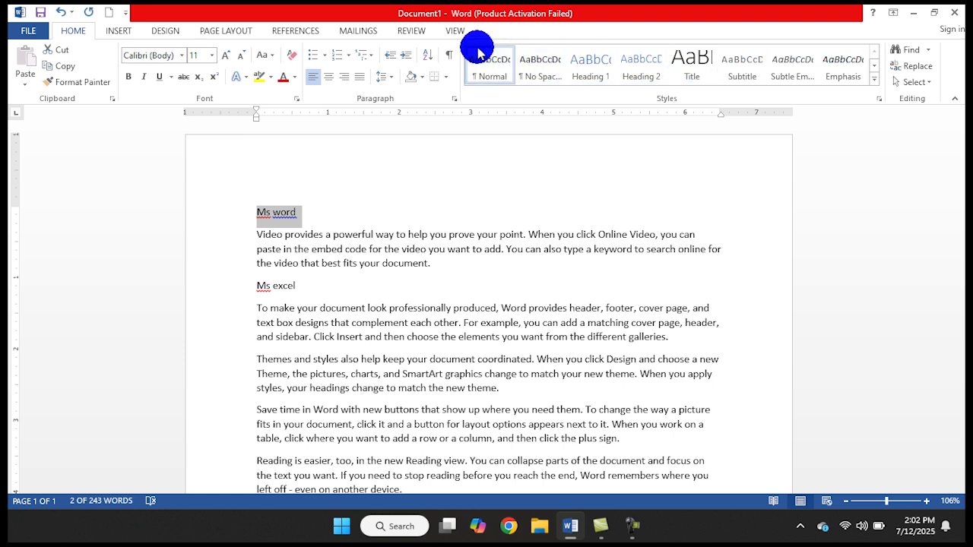
# Apply the Heading 1 style to the "Ms word" line and show the document's headings in the Navigation pane
pyautogui.click(875, 85)
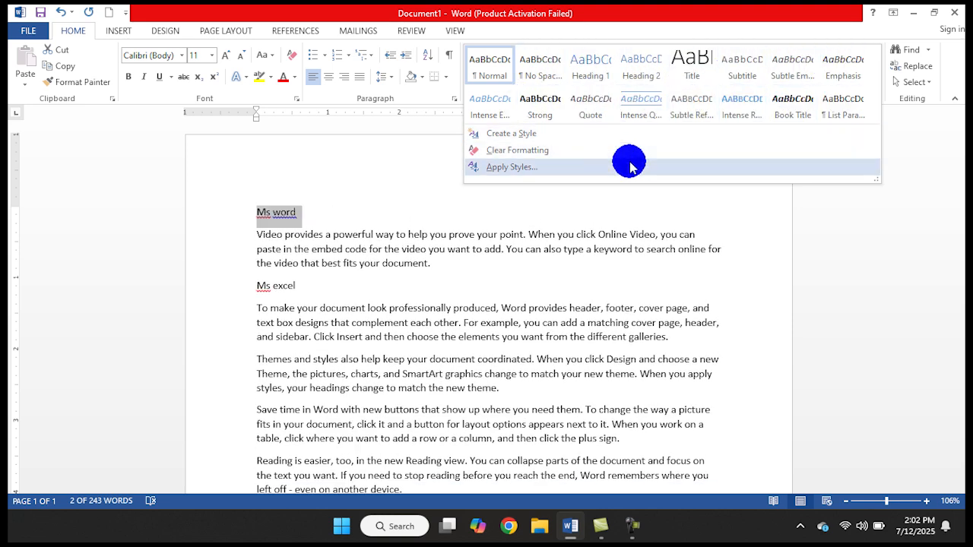
pyautogui.click(592, 72)
pyautogui.hotkey('ctrl', 'f')
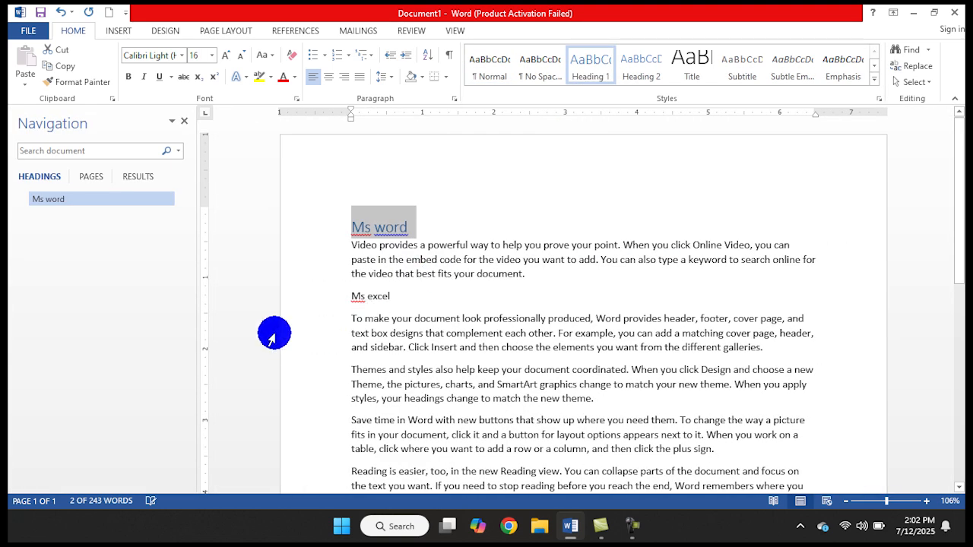
# Apply the Title style to the "Ms excel" line and close the Navigation pane
pyautogui.click(400, 297)
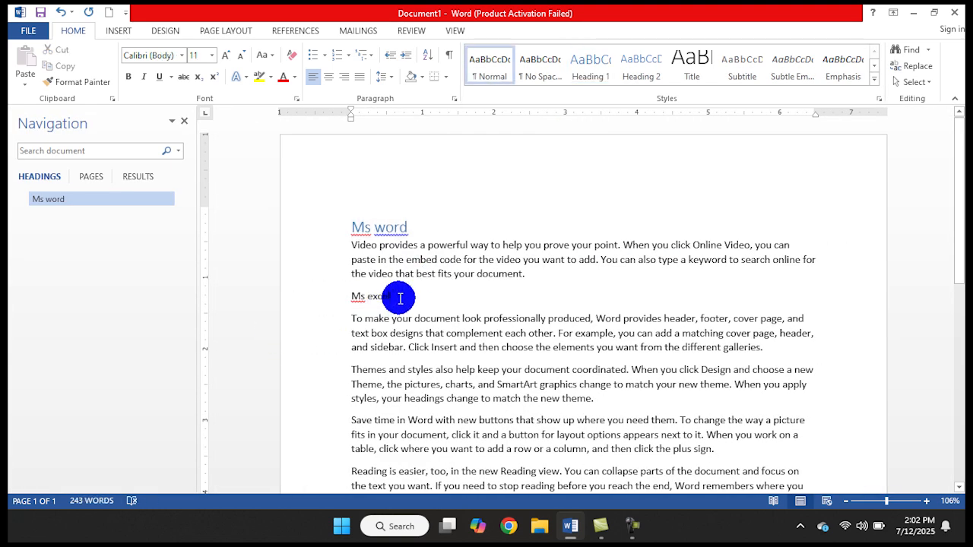
pyautogui.hotkey('shift', 'Left')
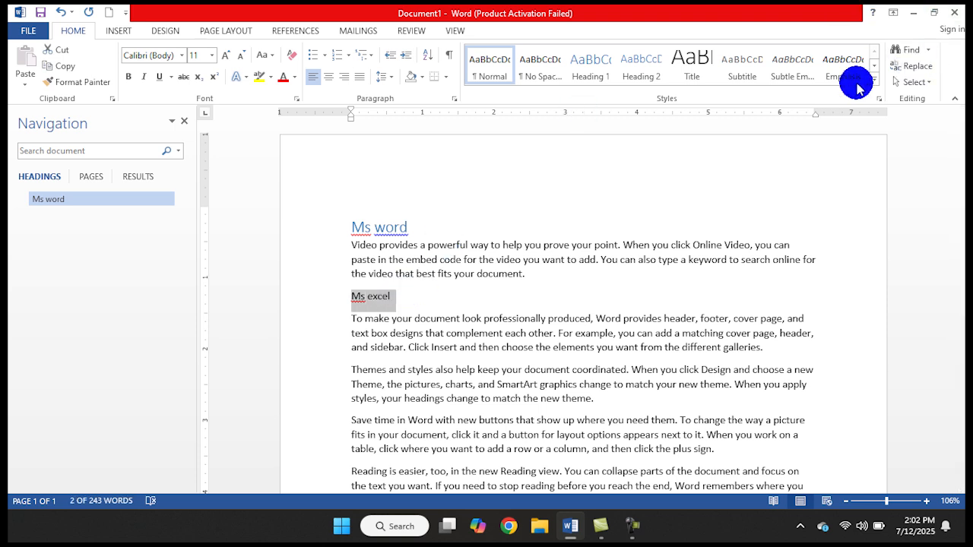
pyautogui.click(710, 64)
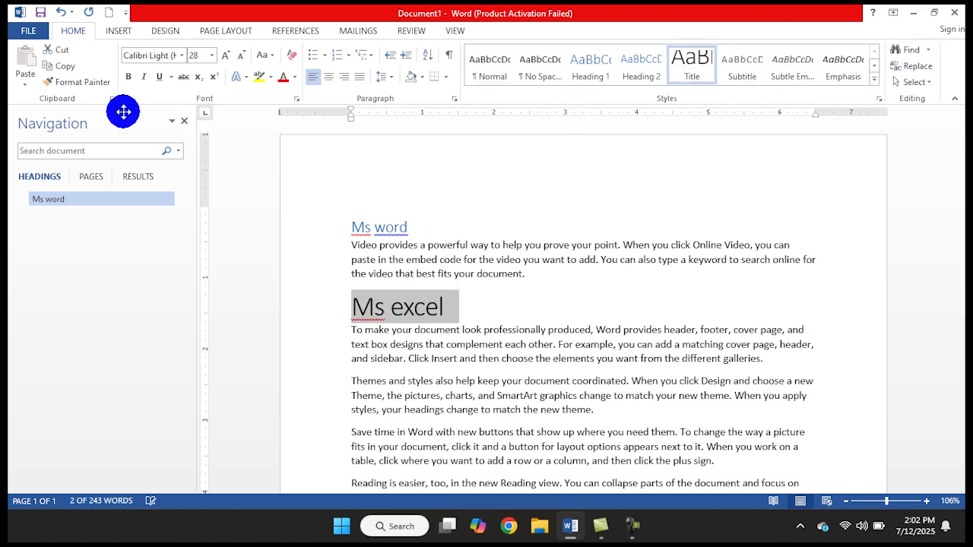
pyautogui.click(184, 121)
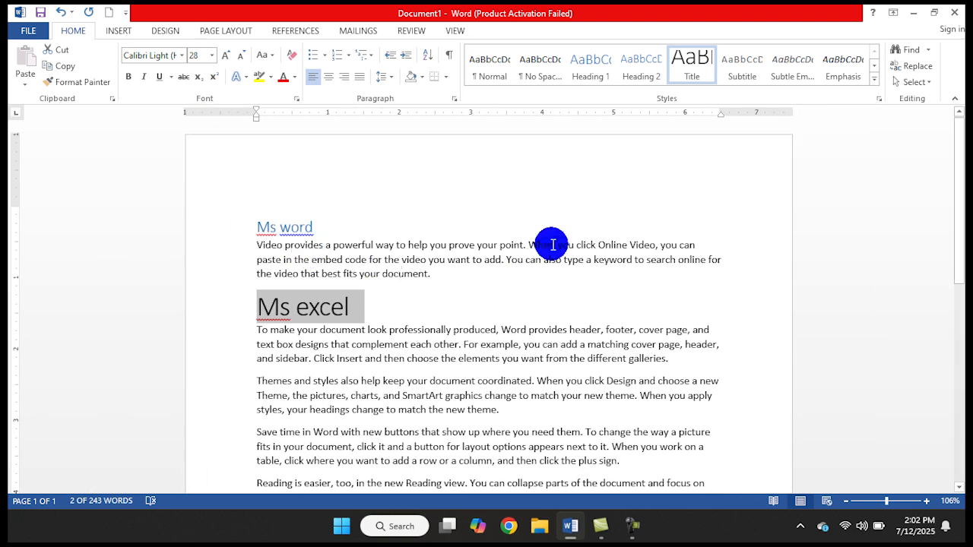
# Return both the "Ms excel" and "Ms word" lines to the Normal style
pyautogui.click(454, 296)
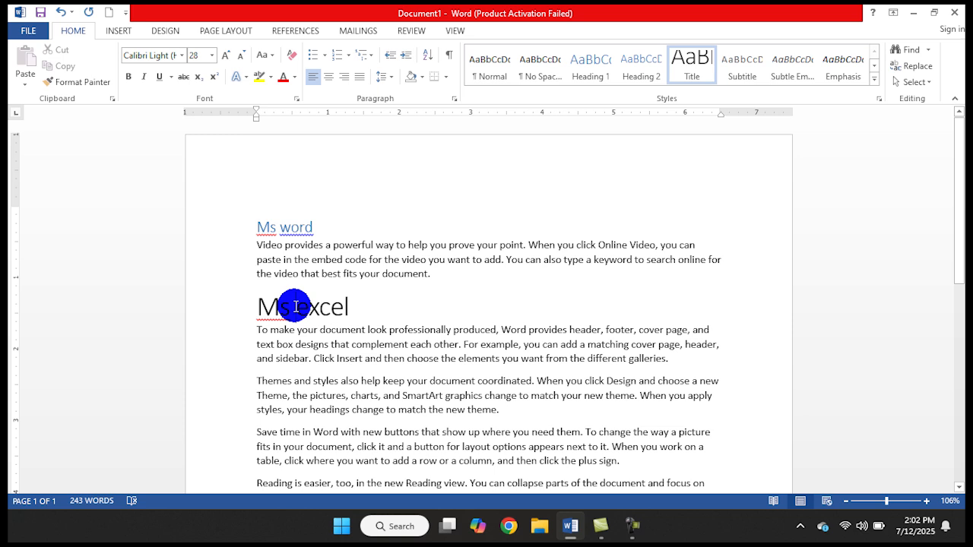
pyautogui.click(492, 72)
pyautogui.click(280, 229)
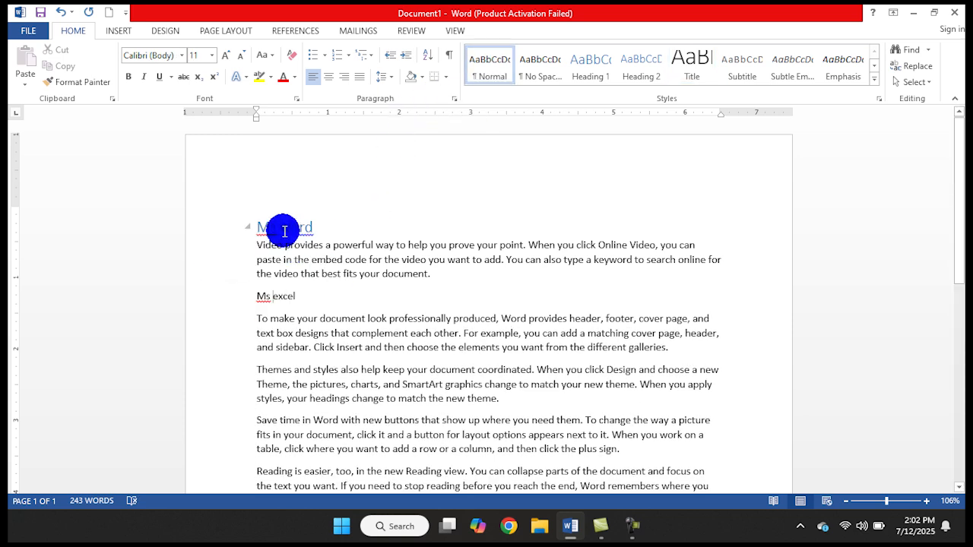
pyautogui.click(478, 76)
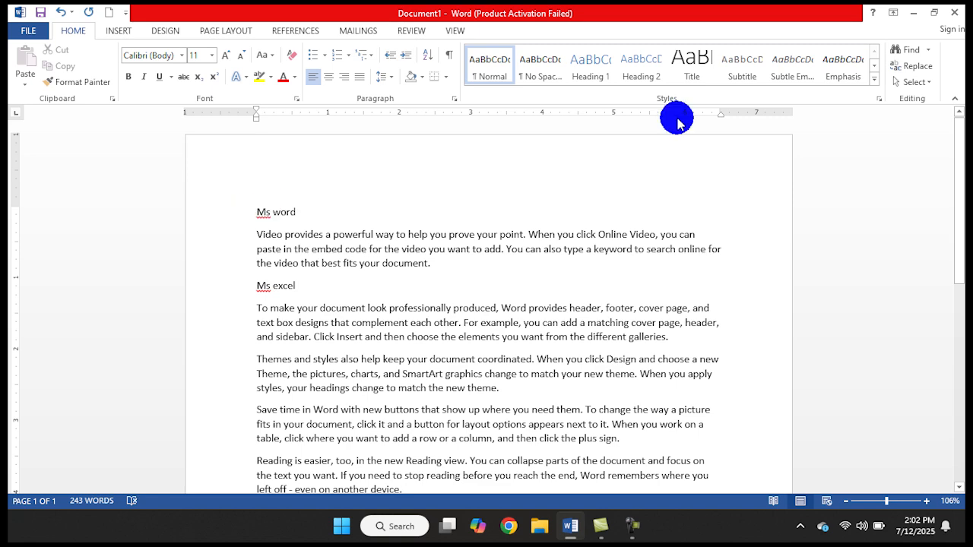
pyautogui.click(873, 79)
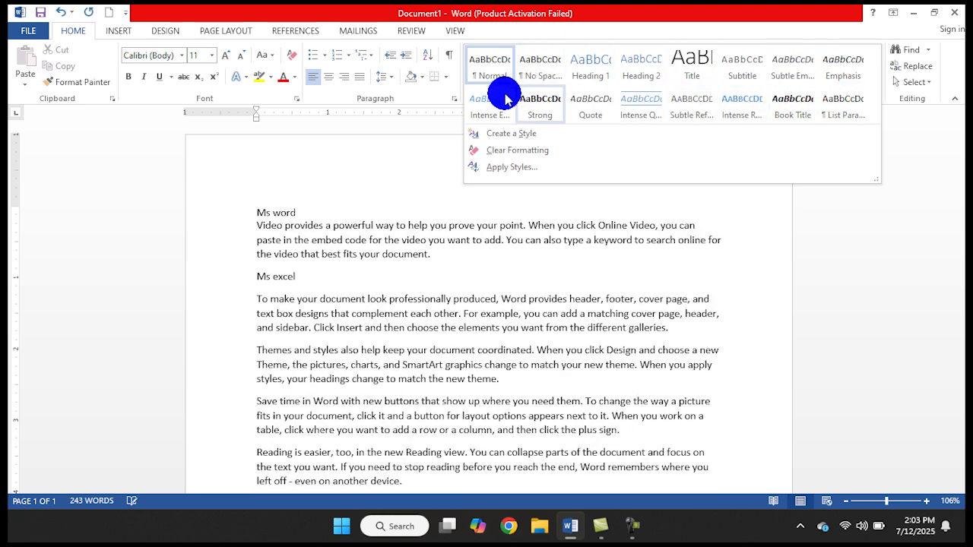
pyautogui.click(377, 185)
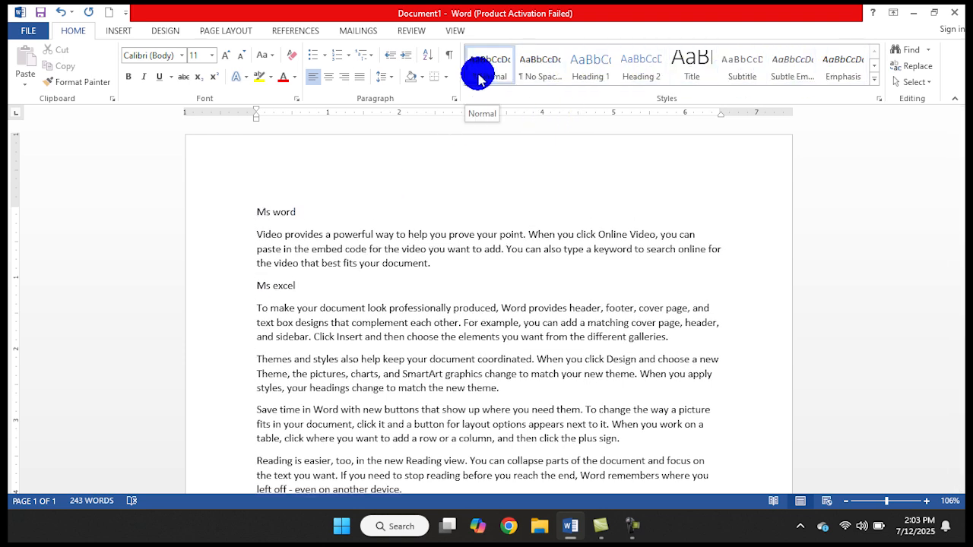
pyautogui.click(875, 79)
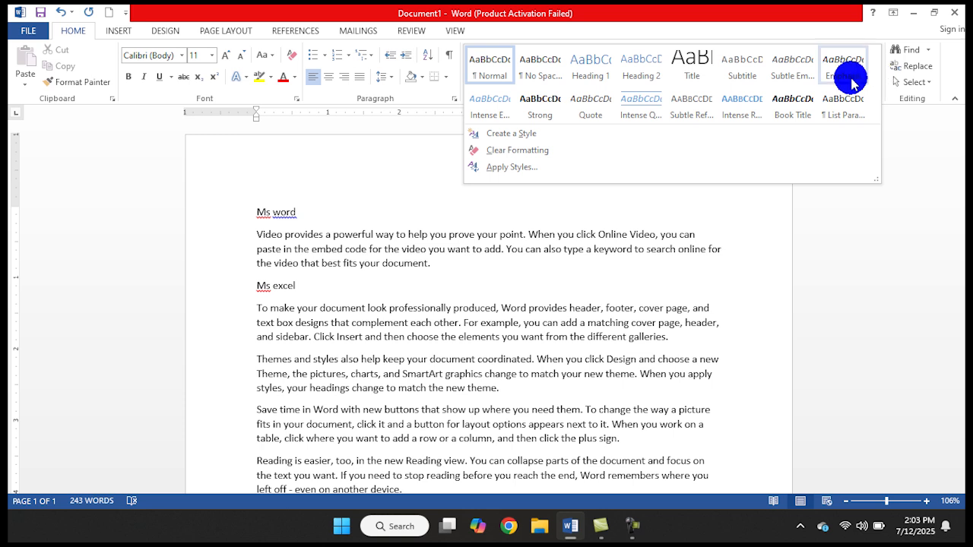
pyautogui.click(531, 134)
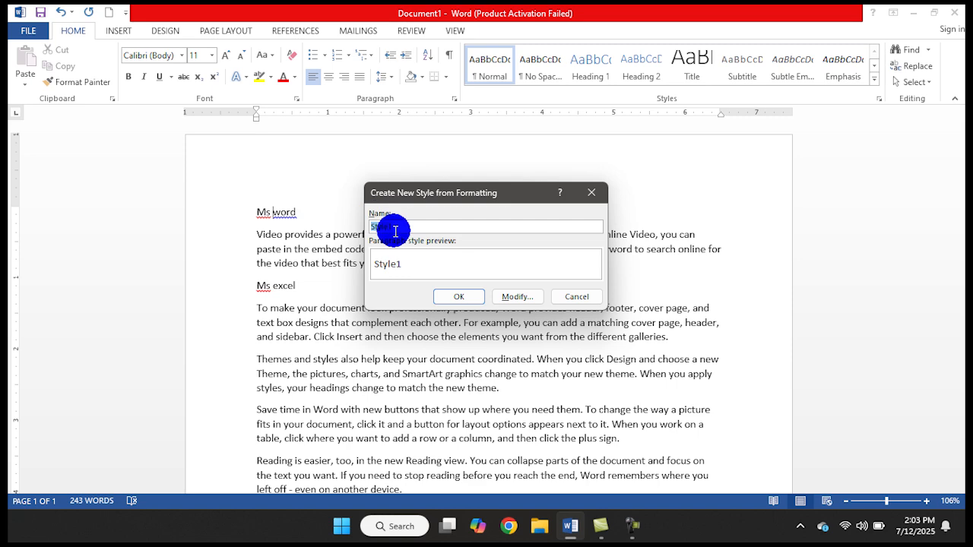
pyautogui.click(570, 296)
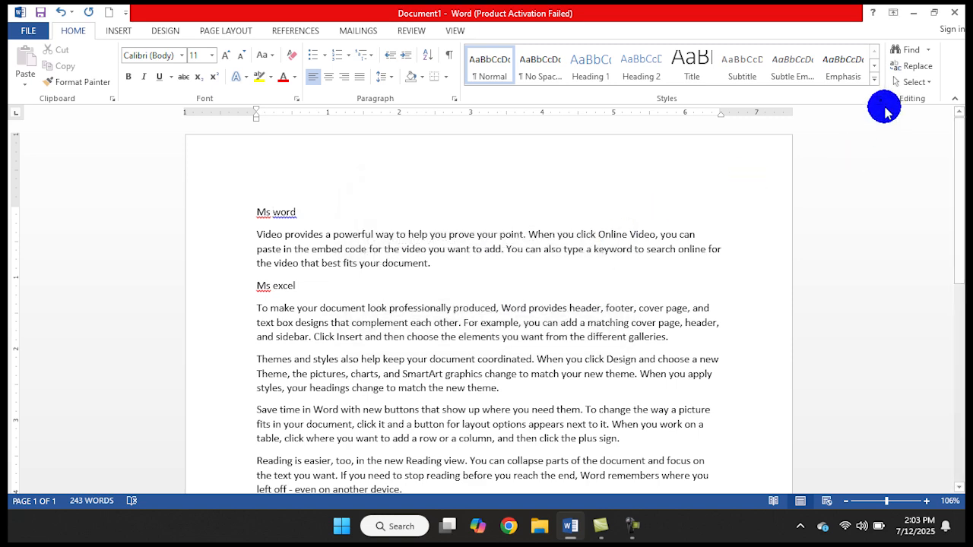
# Start a new style named Test from the "Ms word" line and open its full formatting settings
pyautogui.click(874, 79)
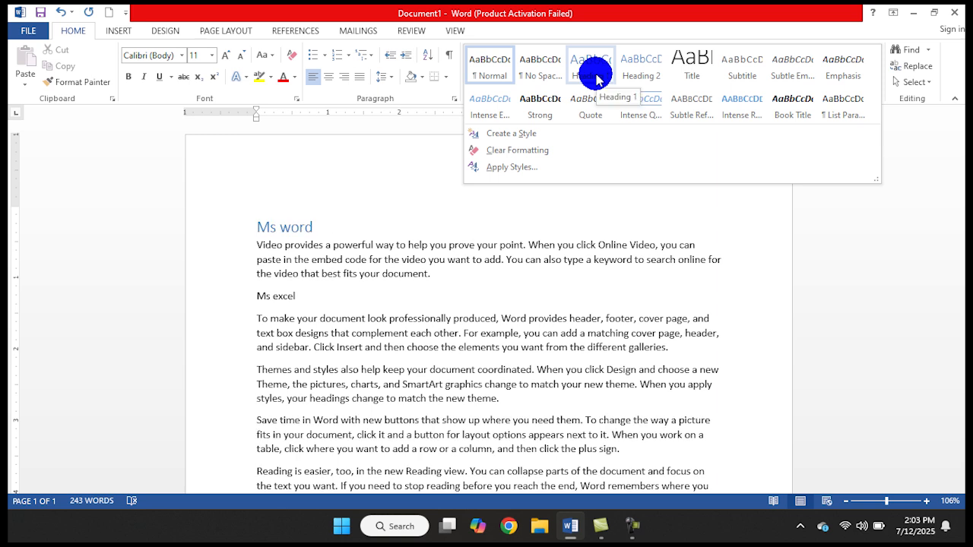
pyautogui.click(561, 135)
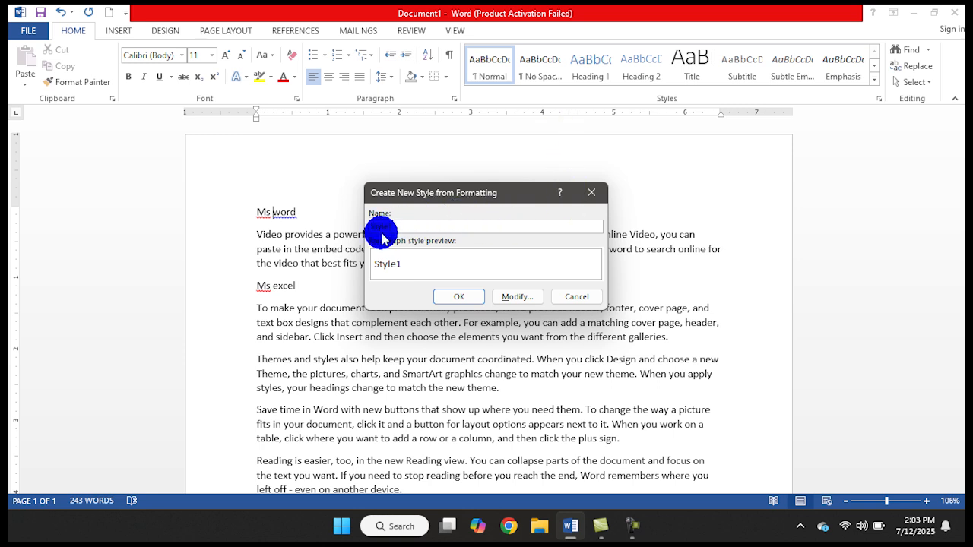
pyautogui.write('Test')
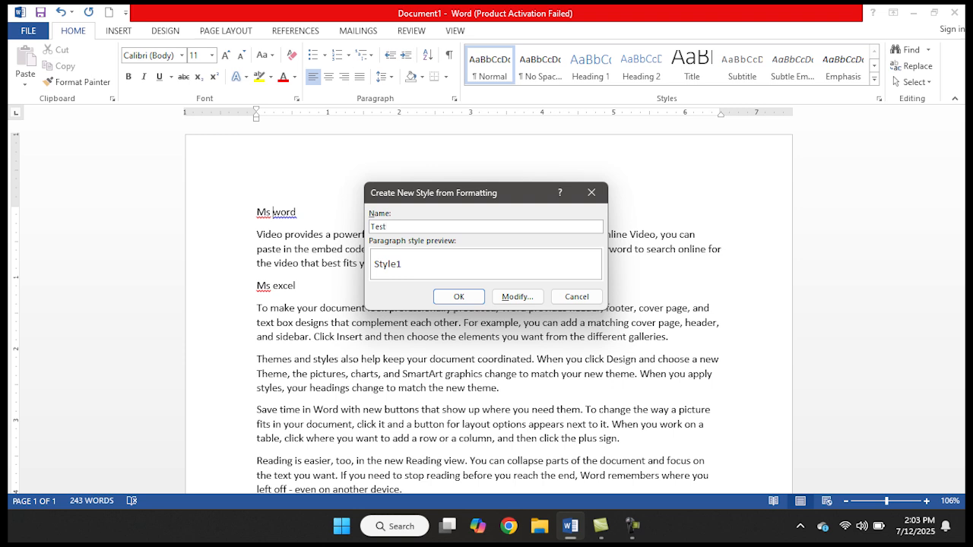
pyautogui.click(514, 296)
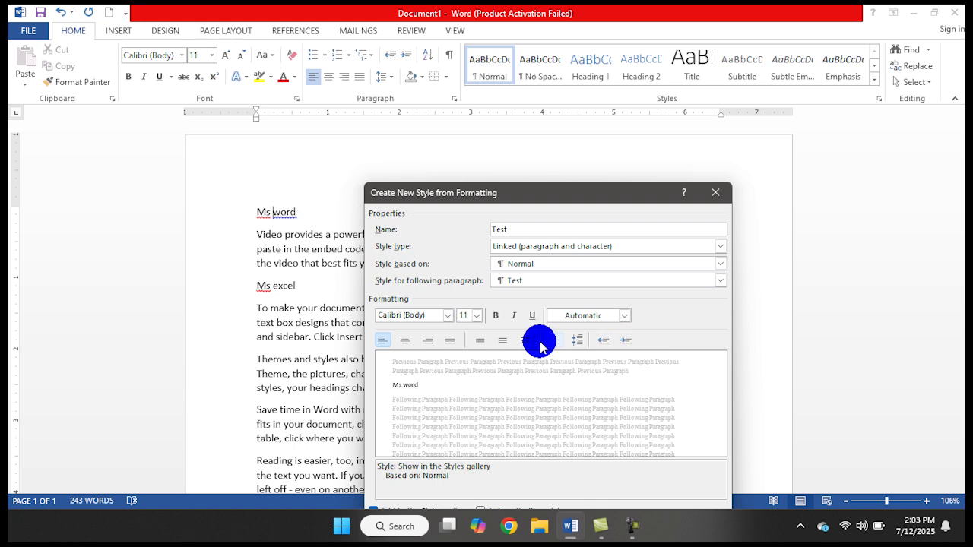
# Set the Test style's font to Algerian at size 20
pyautogui.click(447, 315)
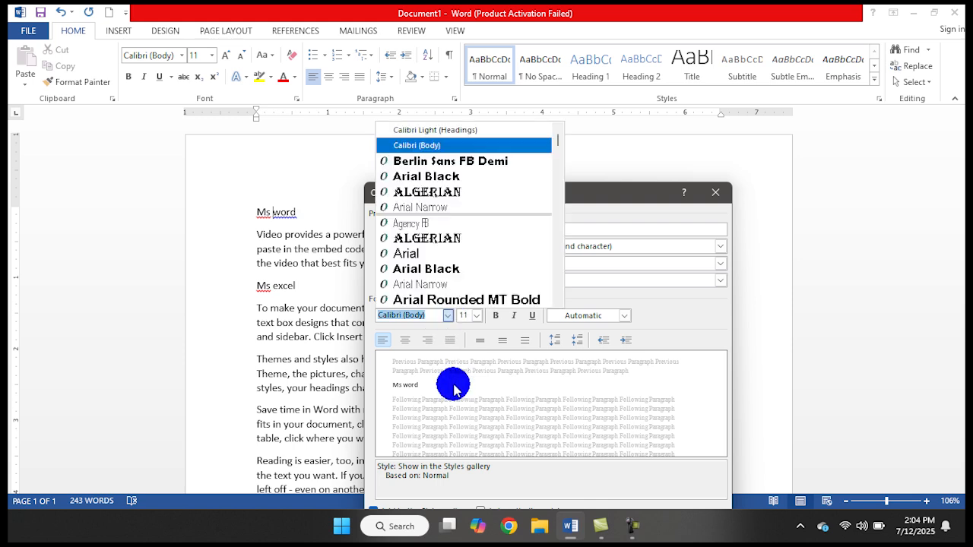
pyautogui.click(434, 238)
pyautogui.click(476, 315)
pyautogui.click(462, 402)
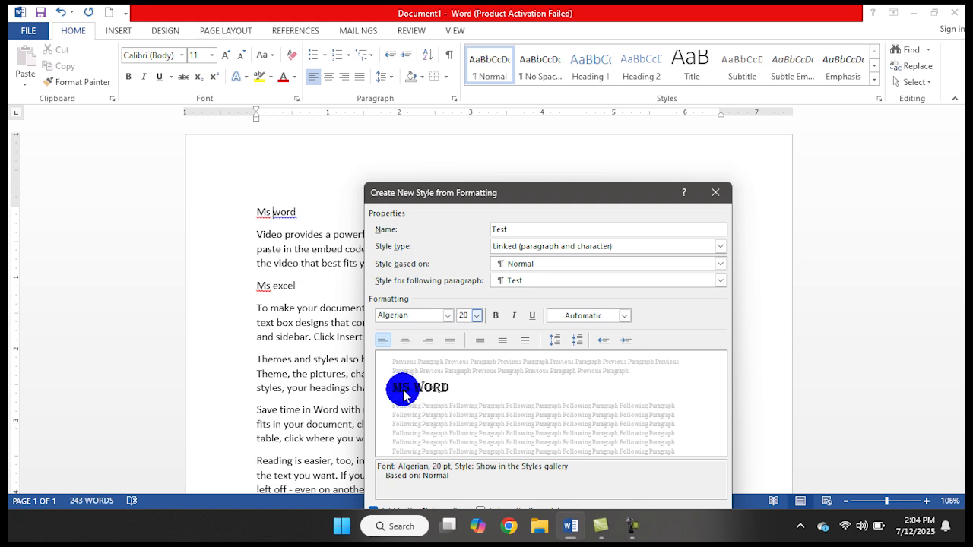
# Try left, centred and right alignment for the Test style and settle on centred
pyautogui.click(405, 340)
pyautogui.click(428, 344)
pyautogui.click(405, 339)
pyautogui.click(384, 341)
pyautogui.click(400, 342)
pyautogui.click(385, 341)
pyautogui.click(398, 341)
pyautogui.click(383, 344)
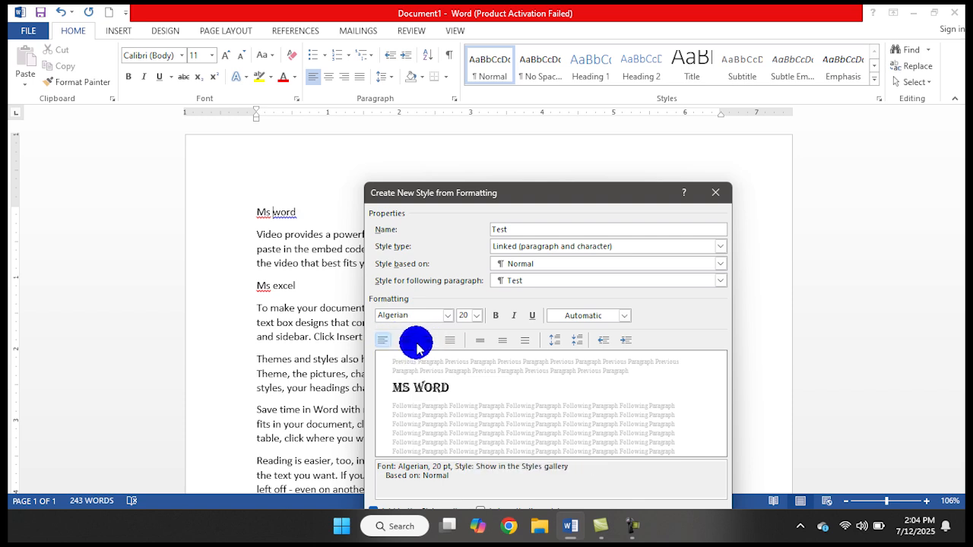
pyautogui.click(407, 342)
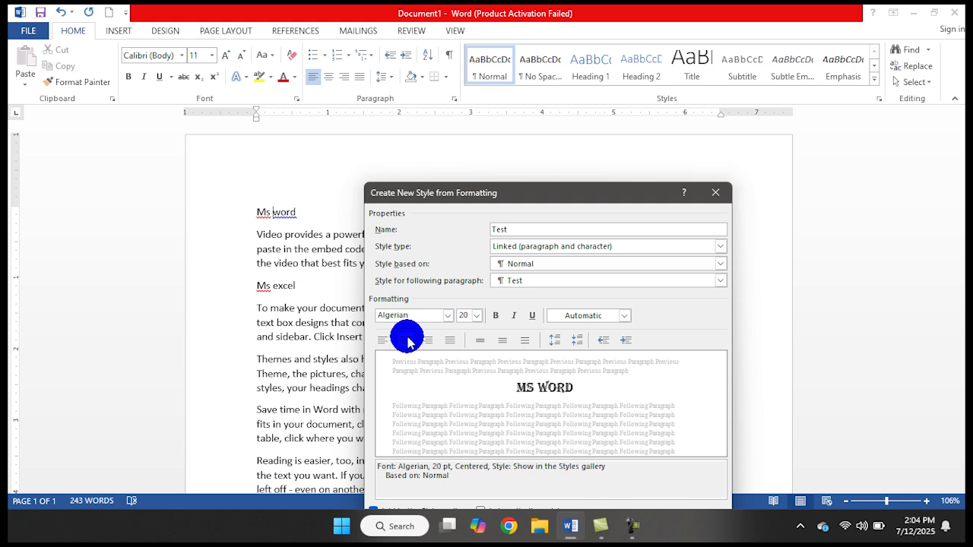
# Make the Test style bold and italic with a light green Accent 6 font colour
pyautogui.click(495, 316)
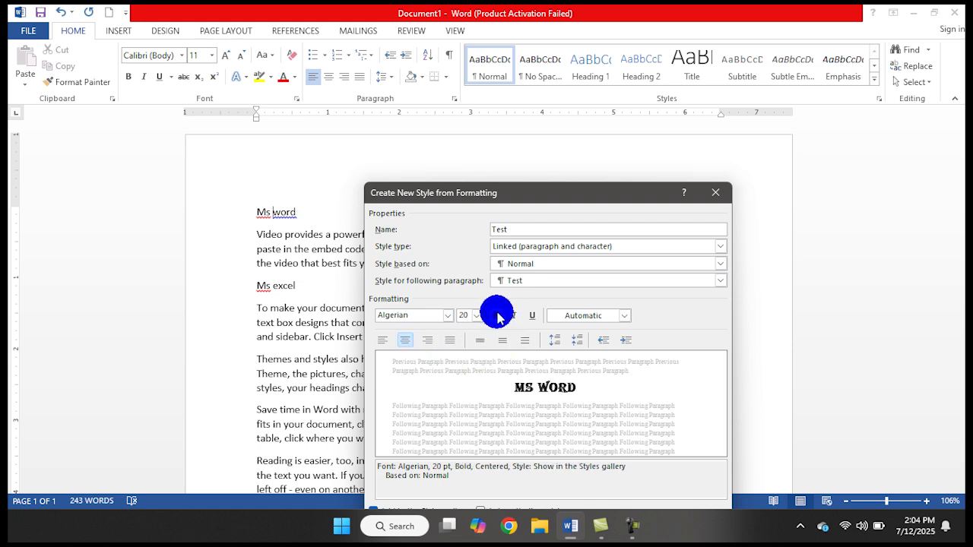
pyautogui.click(513, 316)
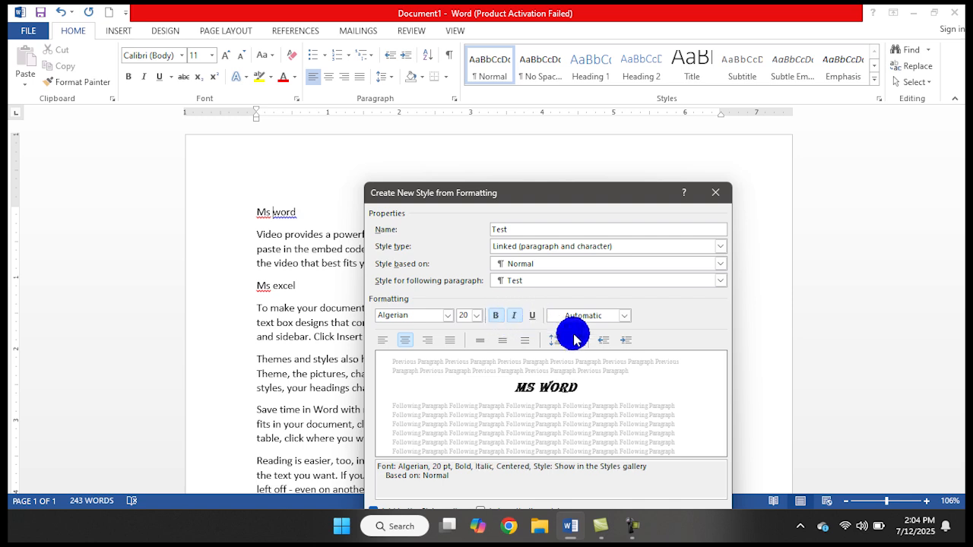
pyautogui.click(624, 315)
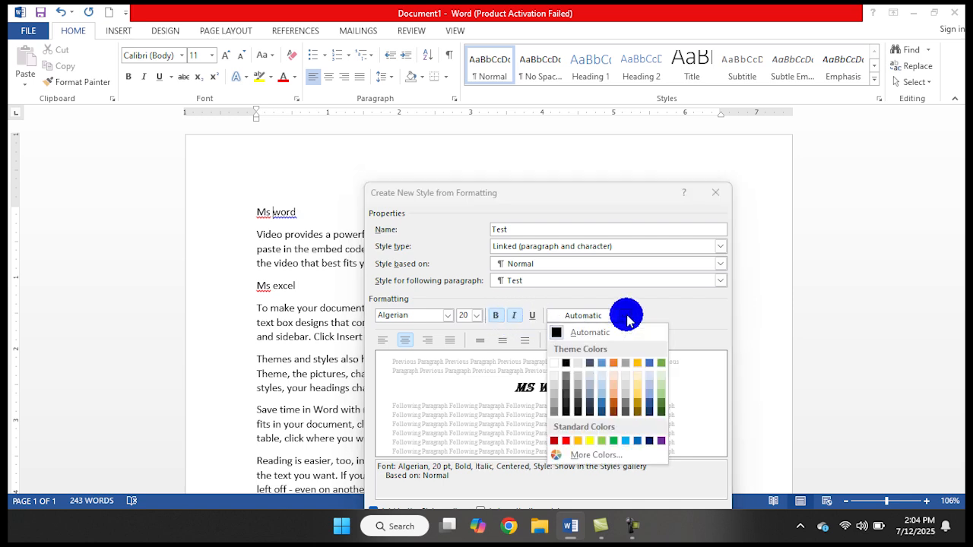
pyautogui.click(660, 400)
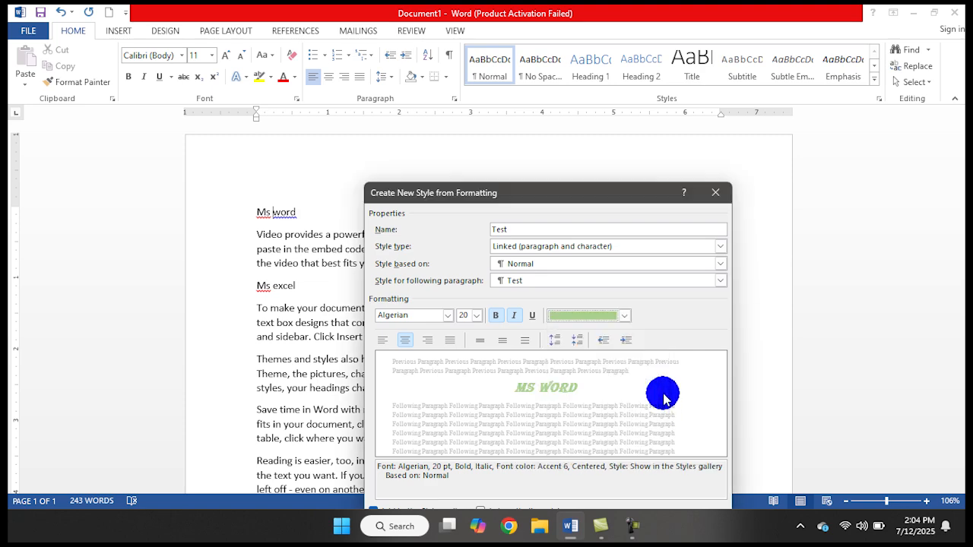
# Review the extra format options for the Test style and create it, applying it to the "Ms word" line
pyautogui.moveTo(554, 200); pyautogui.dragTo(575, 116)
pyautogui.click(423, 460)
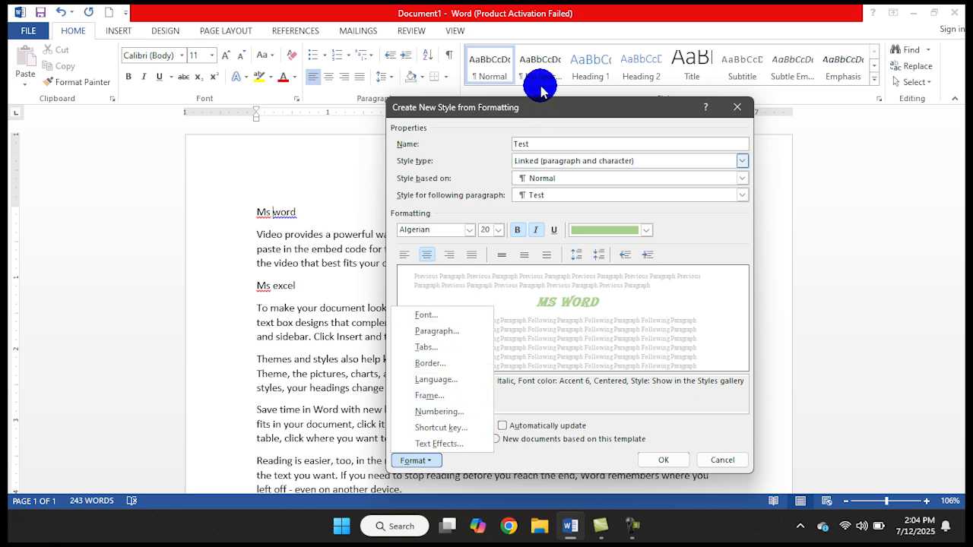
pyautogui.click(547, 111)
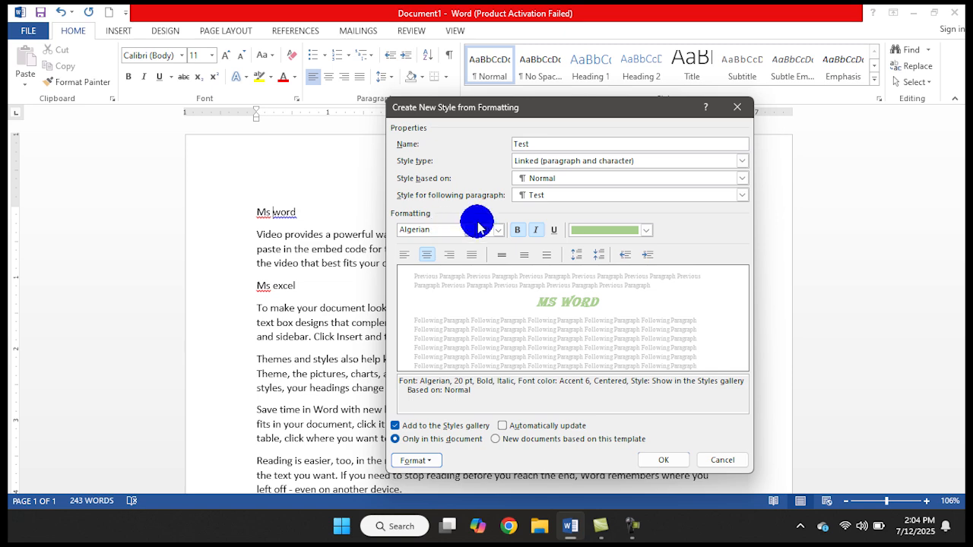
pyautogui.click(653, 465)
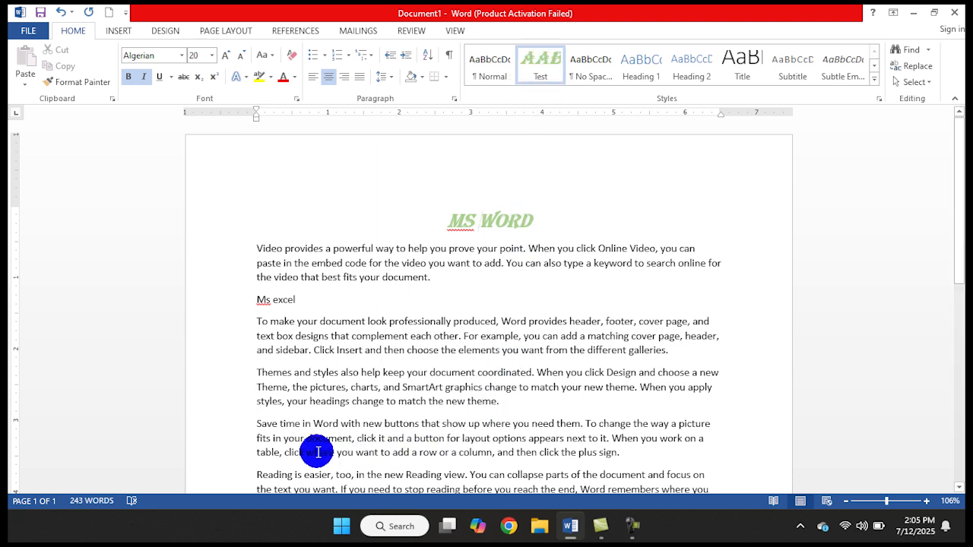
# Try the Test style on the "Ms excel" line and undo it
pyautogui.click(273, 300)
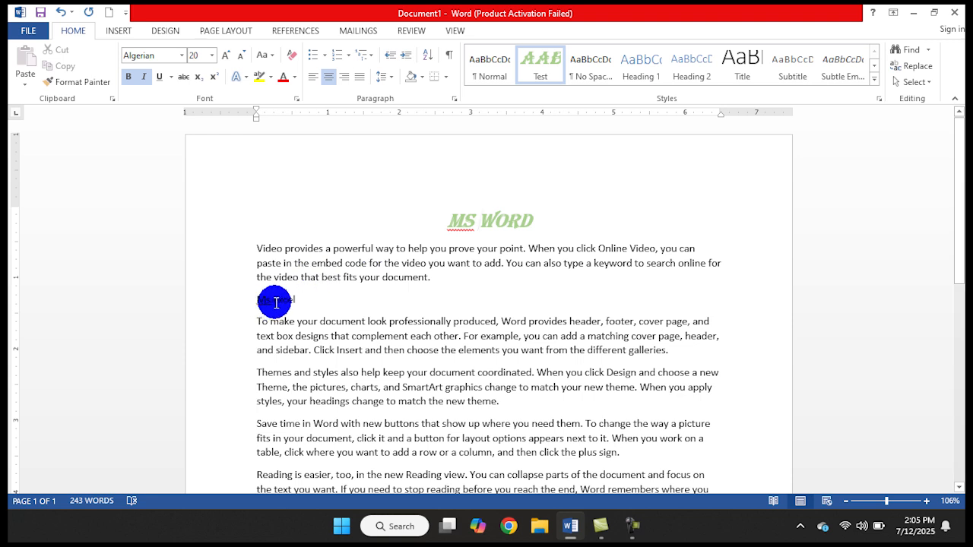
pyautogui.click(539, 65)
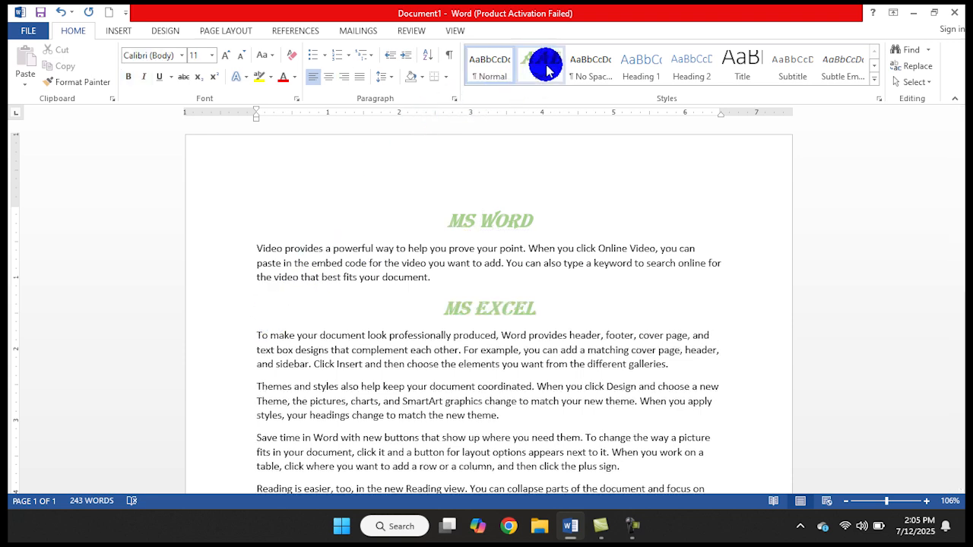
pyautogui.click(460, 221)
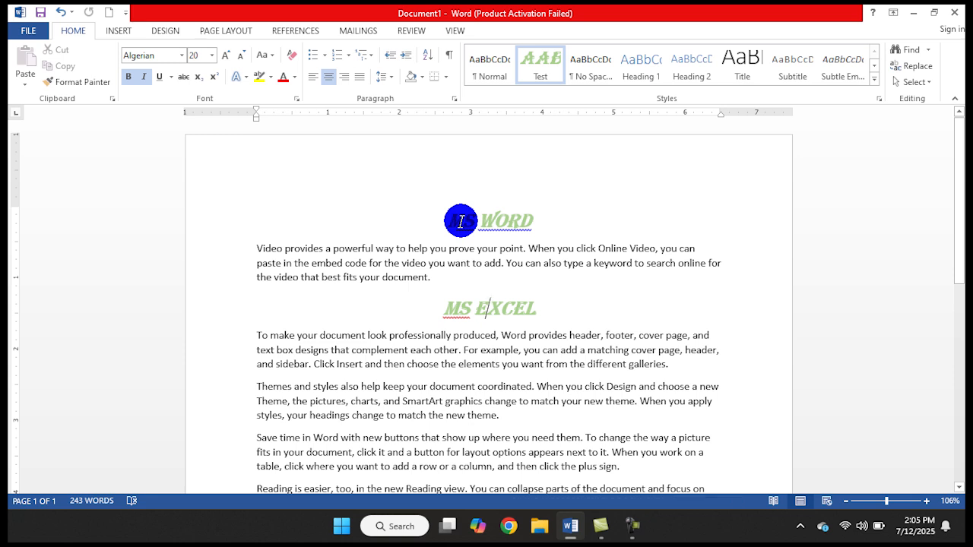
pyautogui.hotkey('ctrl', 'z')
# Return the "Ms word" line to the Normal style
pyautogui.click(494, 221)
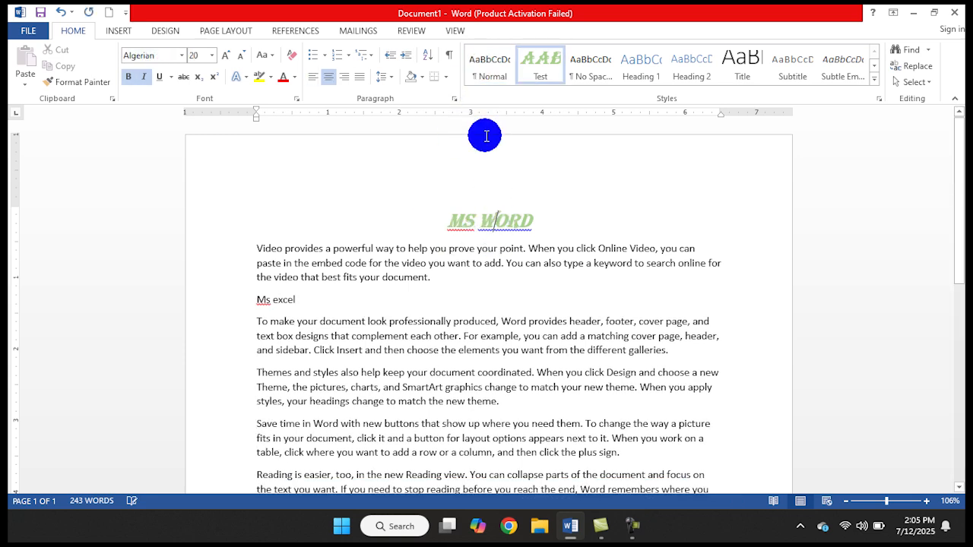
pyautogui.click(479, 78)
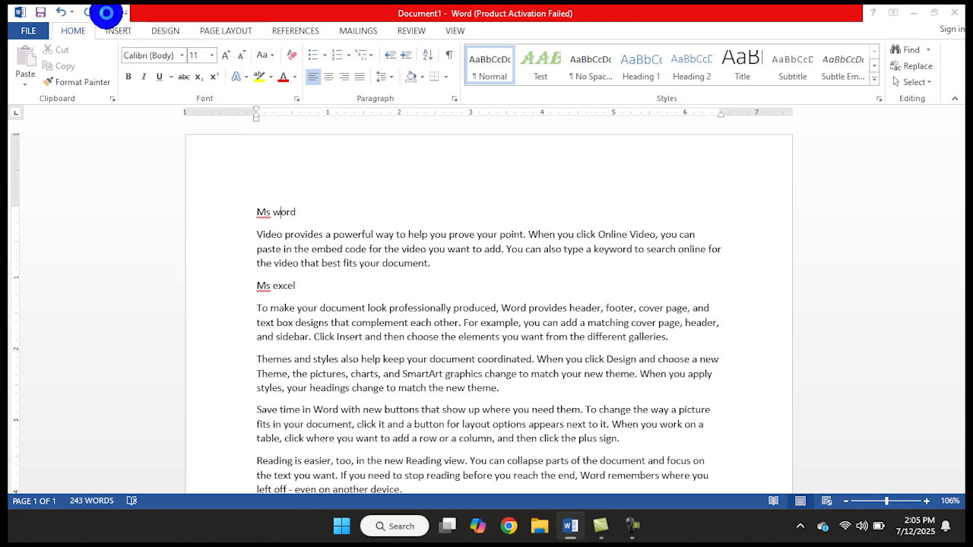
# Create a new blank document with the heading "Computer" followed by two sample paragraphs generated with =rand(2)
pyautogui.click(106, 18)
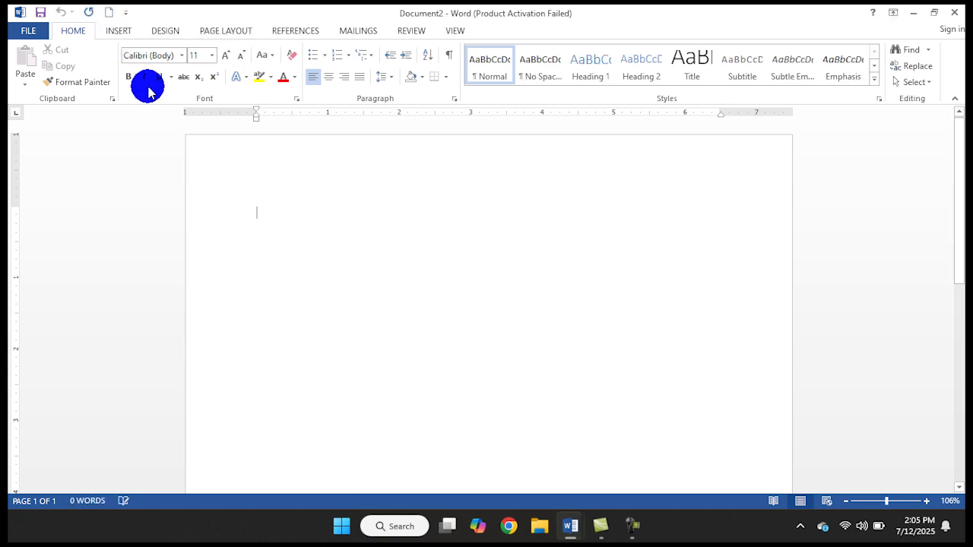
pyautogui.write('c')
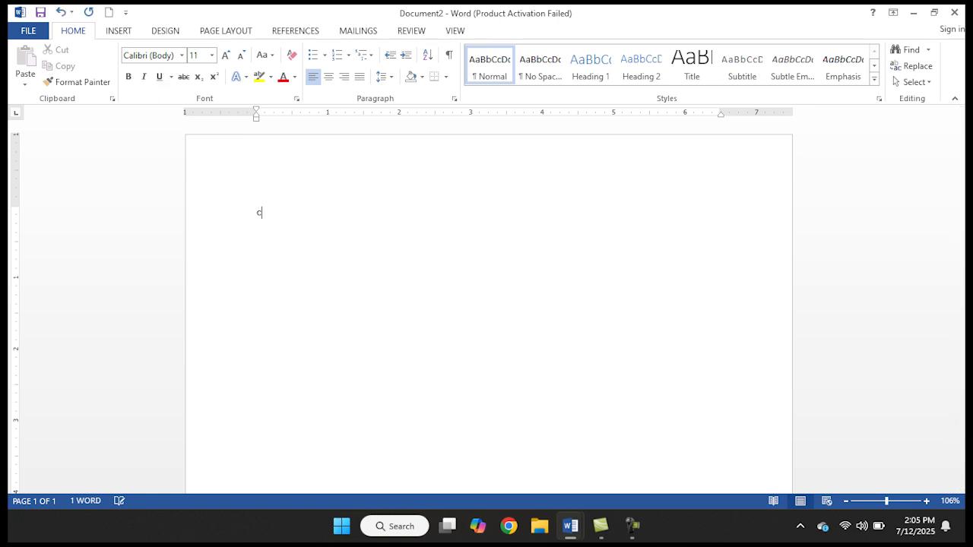
pyautogui.write('omputer')
pyautogui.press('Return')
pyautogui.write('=rand(2)')
pyautogui.press('Return')
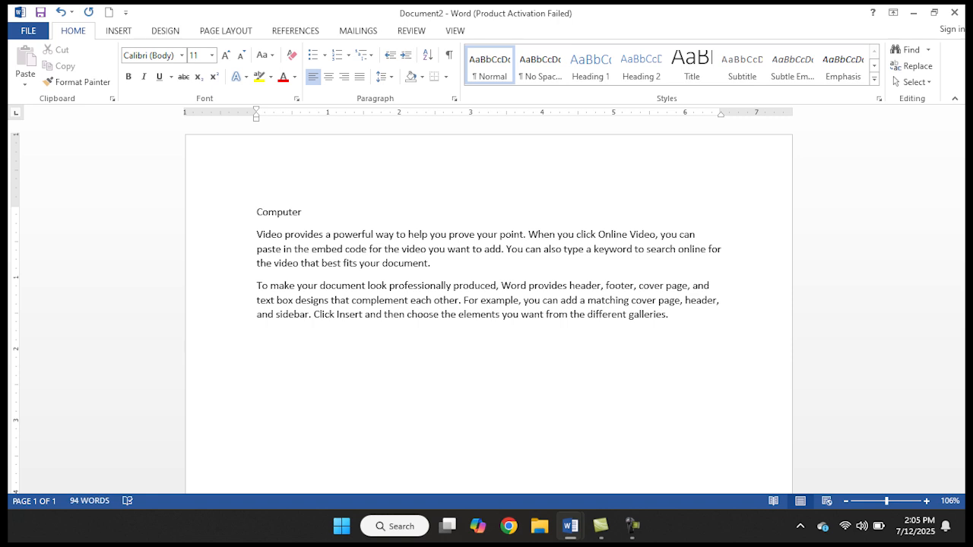
# Add the heading "Networking" below the sample text, followed by two more paragraphs generated with =rand(2)
pyautogui.write('networking')
pyautogui.press('Return')
pyautogui.write('=rand()')
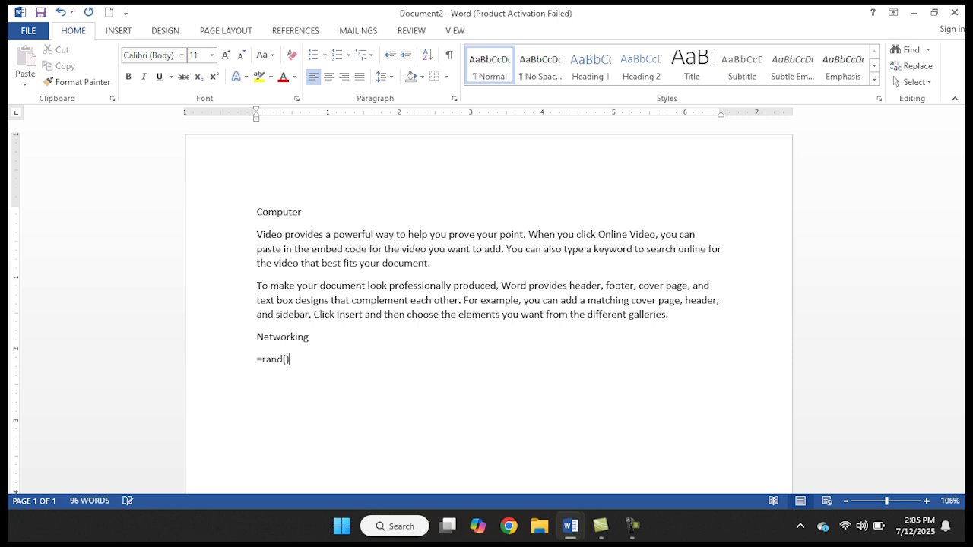
pyautogui.write('2)')
pyautogui.press('Return')
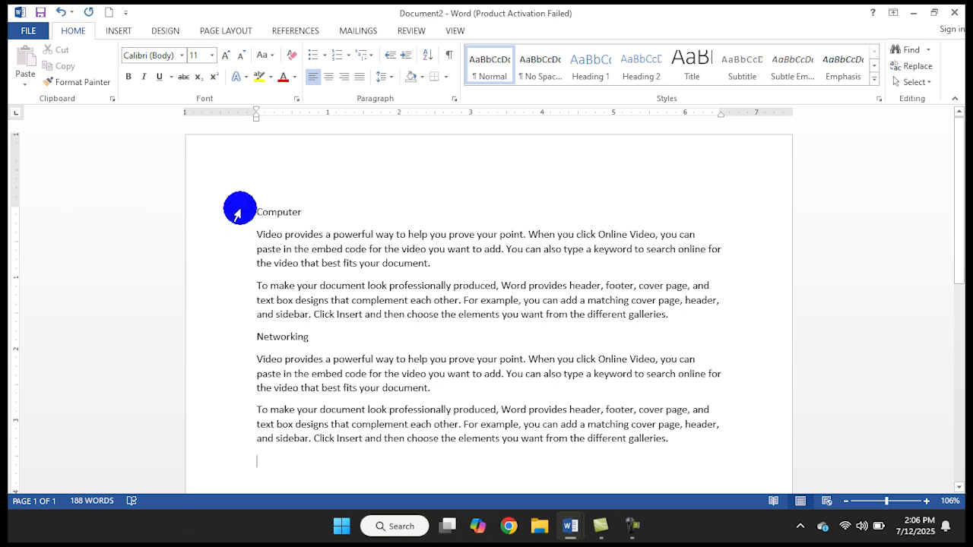
# Look through the full style gallery of the new document for the Test style
pyautogui.click(282, 210)
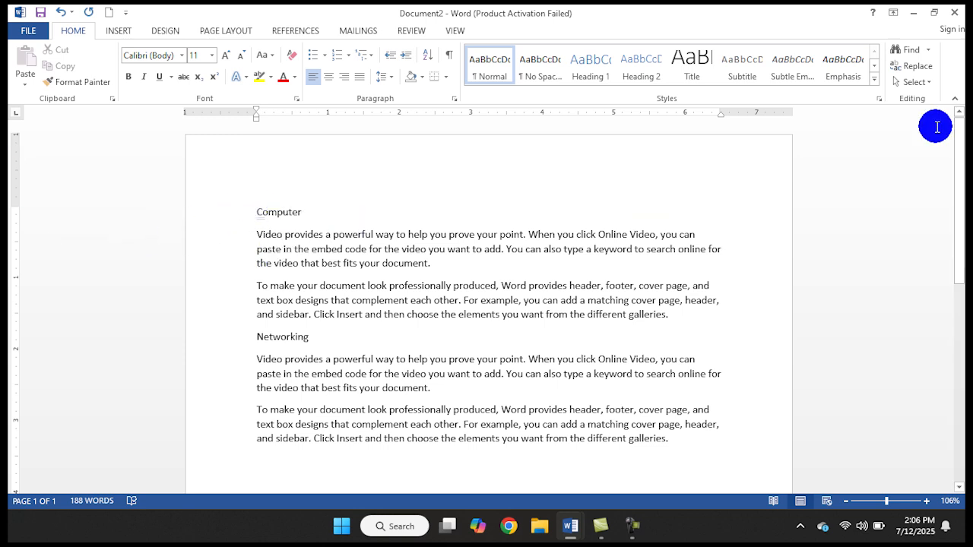
pyautogui.click(875, 80)
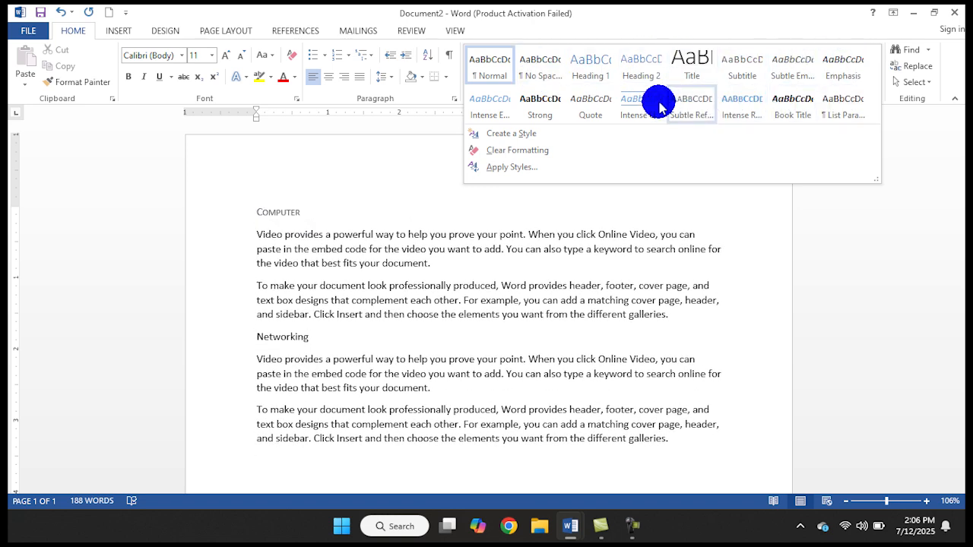
pyautogui.click(447, 9)
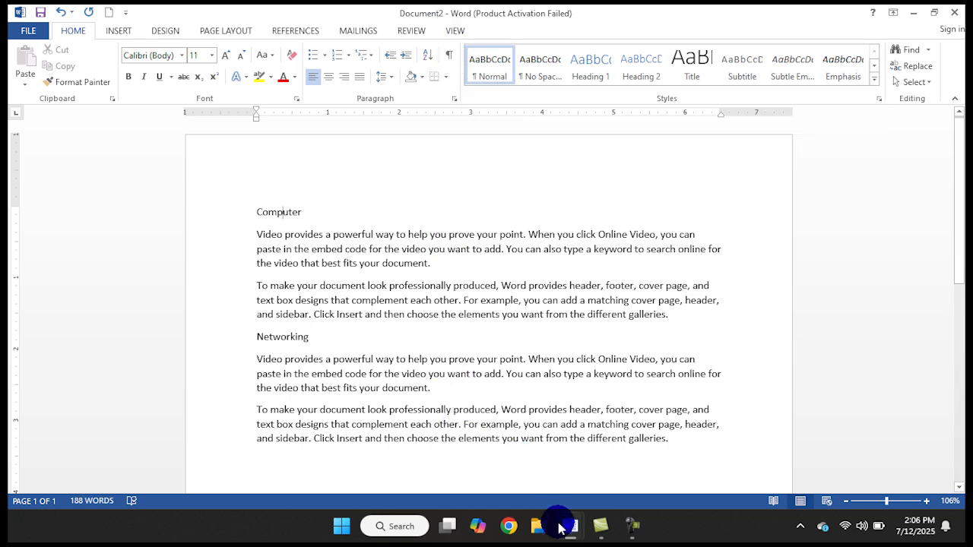
# Compare the styles available in Document1 with those in Document2
pyautogui.moveTo(570, 532)
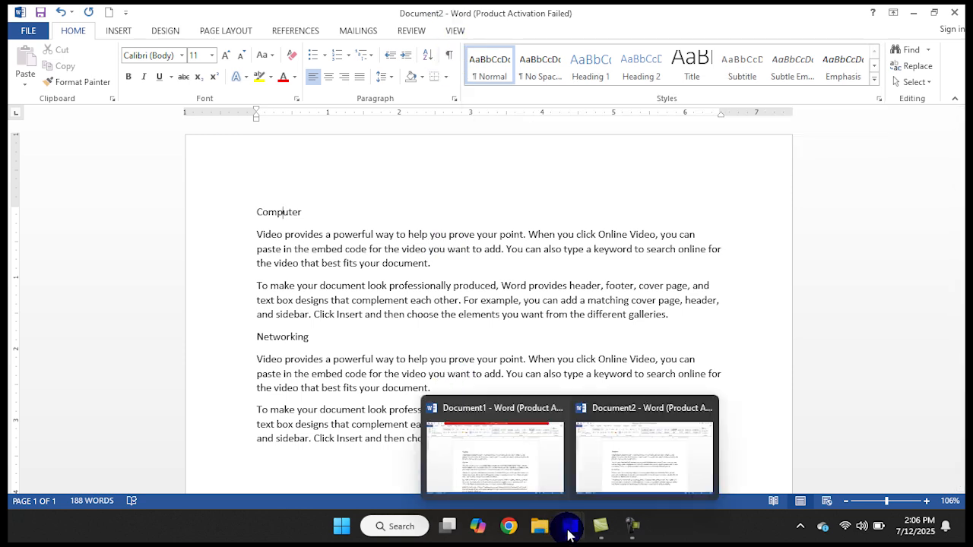
pyautogui.click(484, 460)
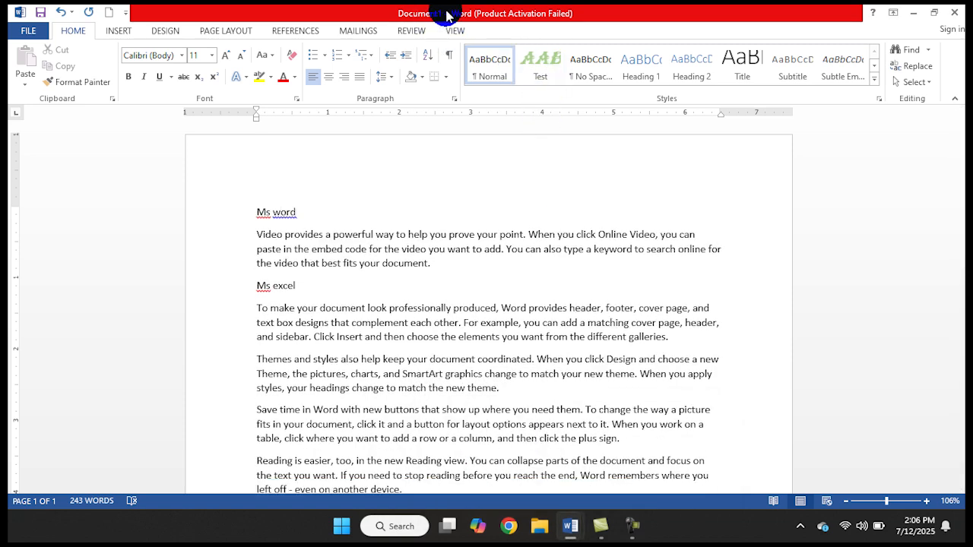
pyautogui.moveTo(570, 526)
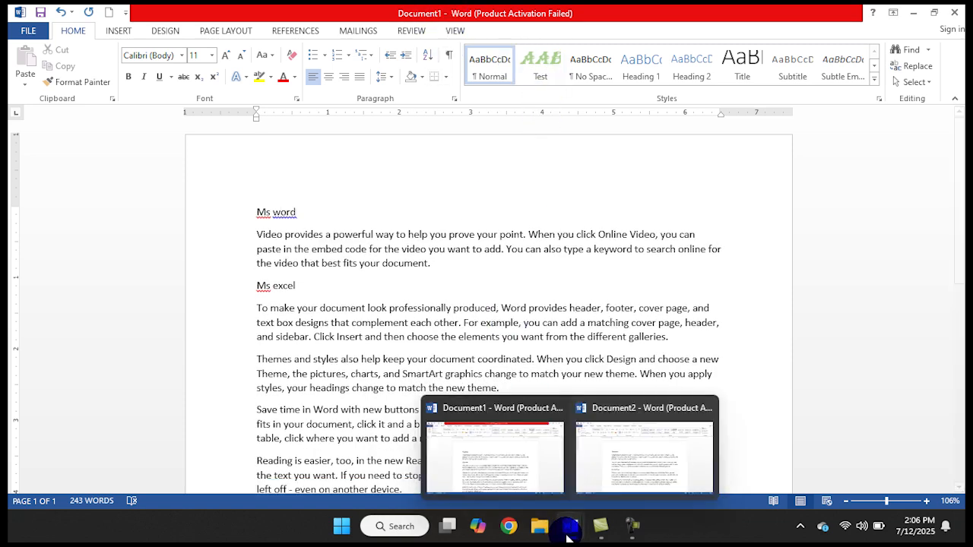
pyautogui.click(630, 463)
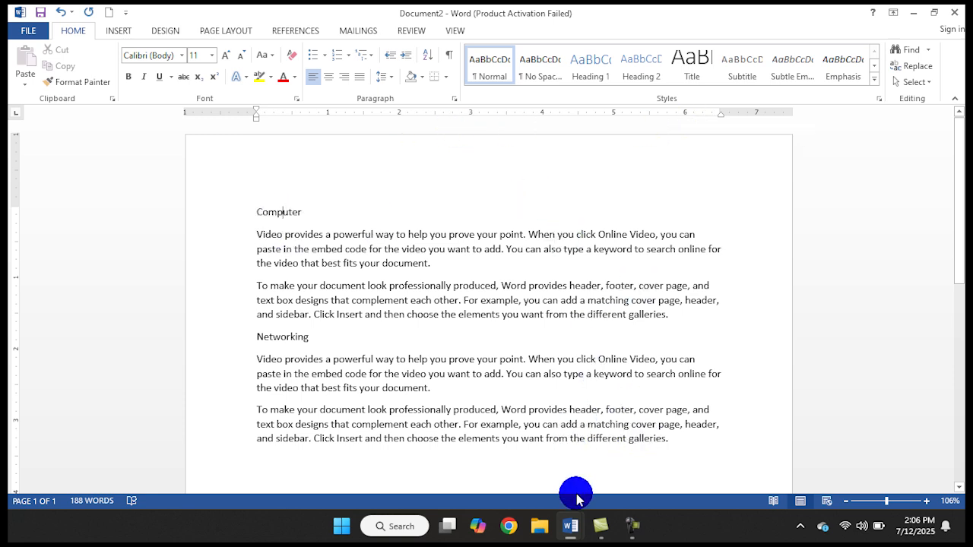
# In Document1, modify the Test style so it is available in new documents based on this template
pyautogui.moveTo(581, 526)
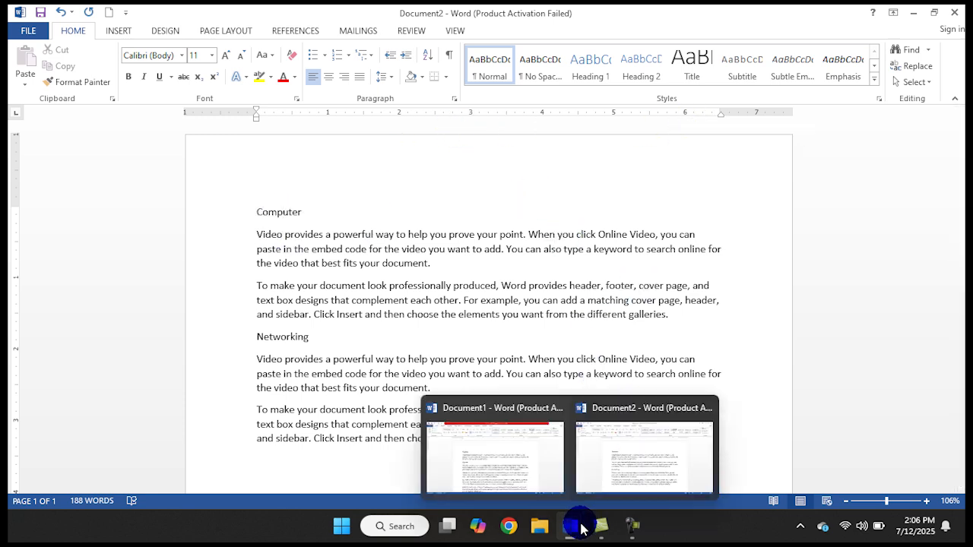
pyautogui.click(510, 468)
pyautogui.click(536, 65)
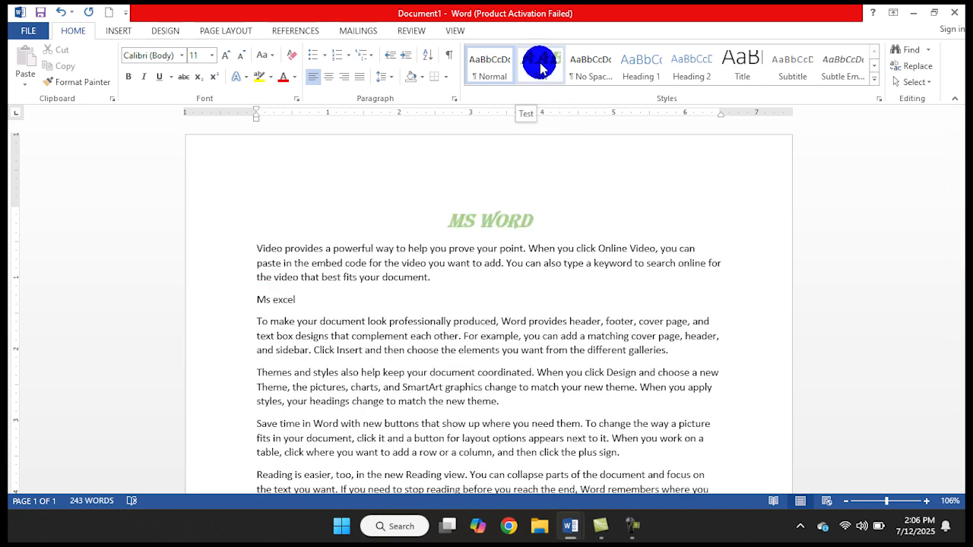
pyautogui.rightClick(540, 68)
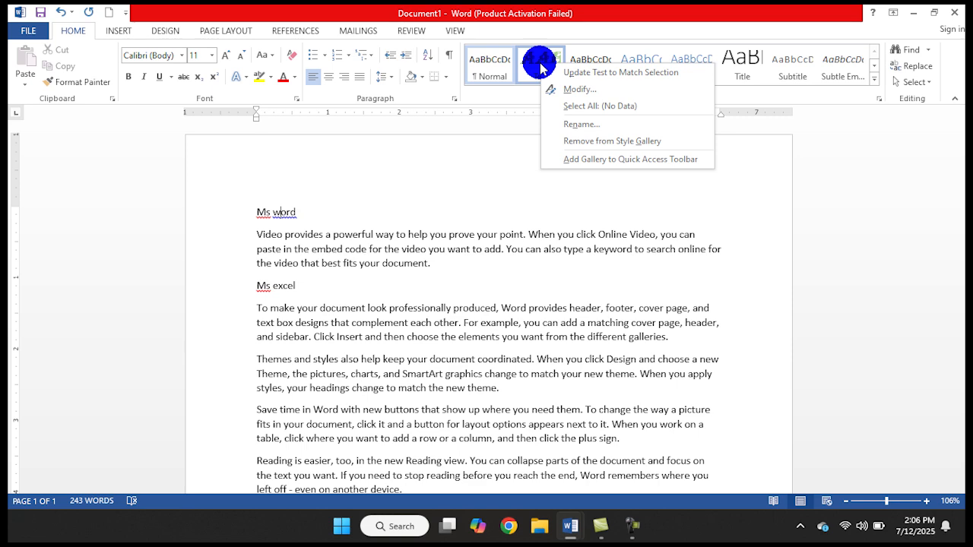
pyautogui.click(566, 90)
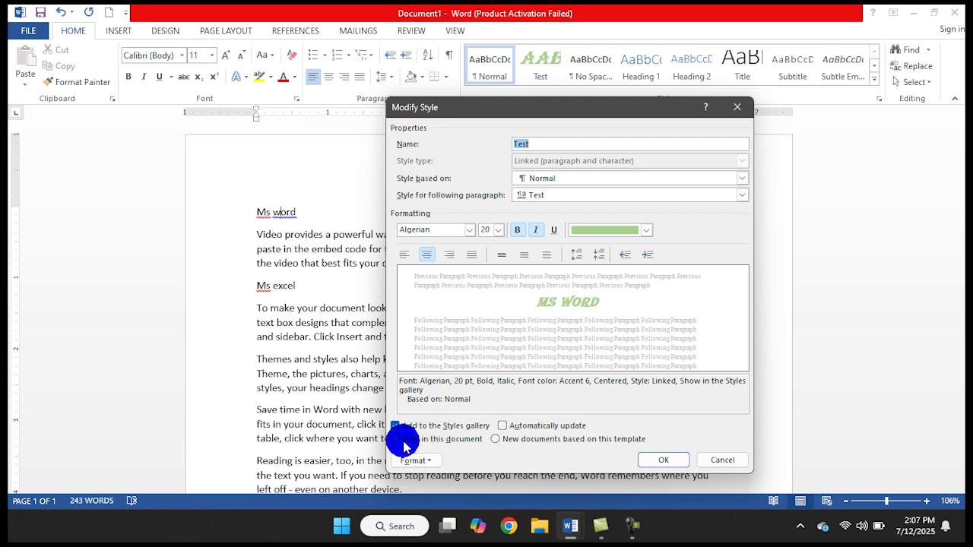
pyautogui.click(512, 443)
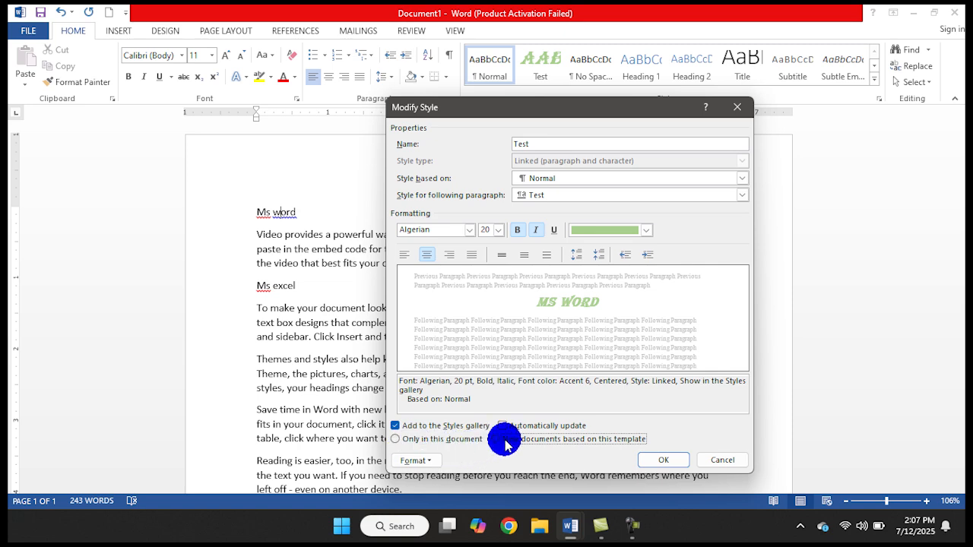
pyautogui.click(652, 459)
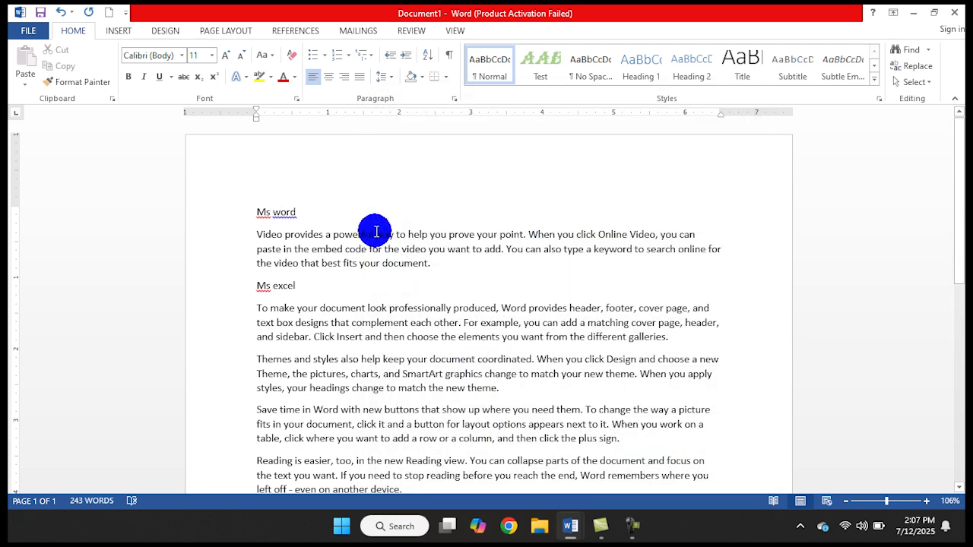
# Create another blank document with the heading "Mnm" followed by sample paragraphs generated with =rand()
pyautogui.click(110, 14)
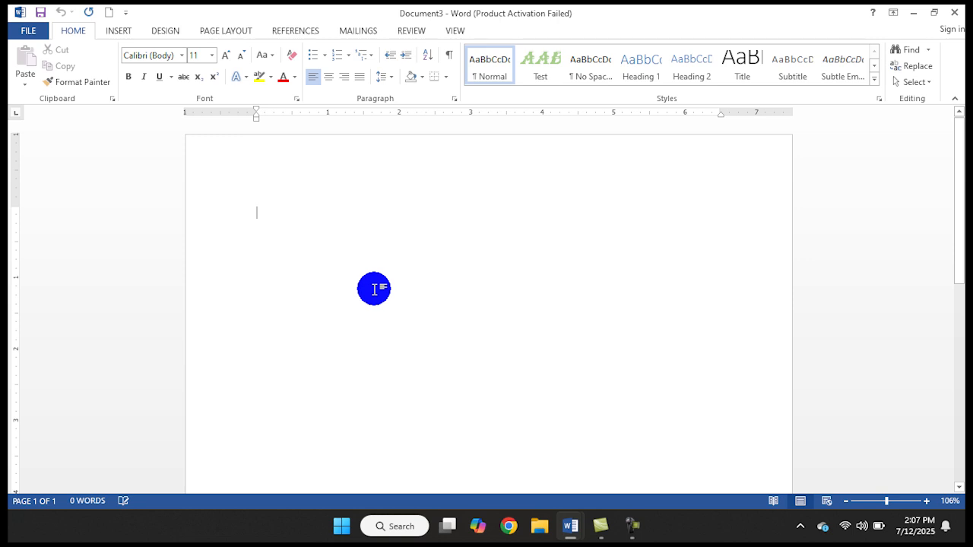
pyautogui.write('Mnm')
pyautogui.press('Return')
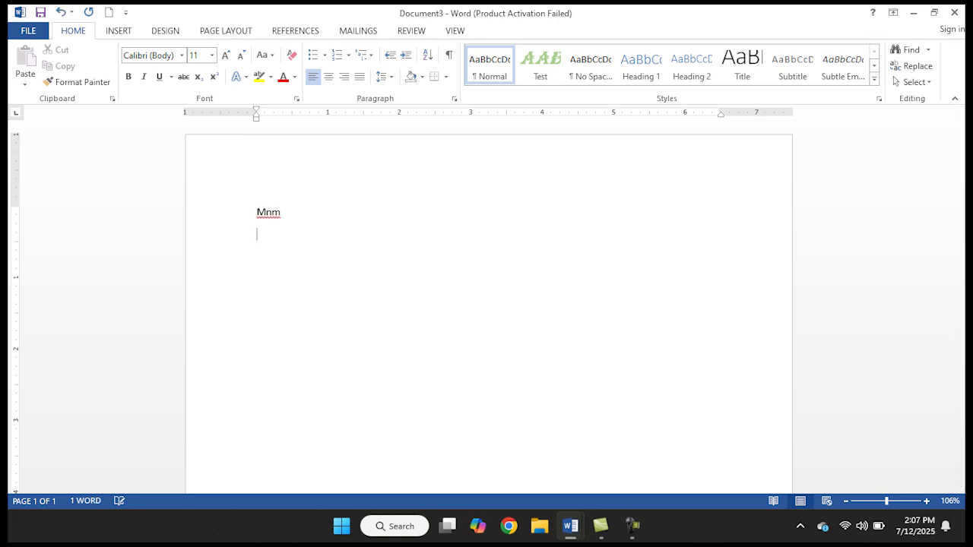
pyautogui.write('=rand()')
pyautogui.press('Return')
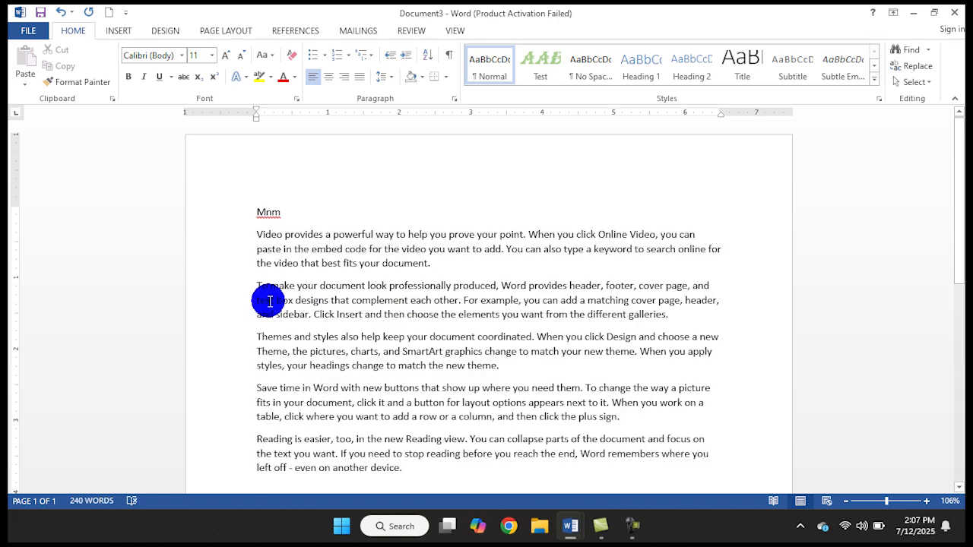
# Apply the Test style to the "Mnm" heading
pyautogui.click(267, 213)
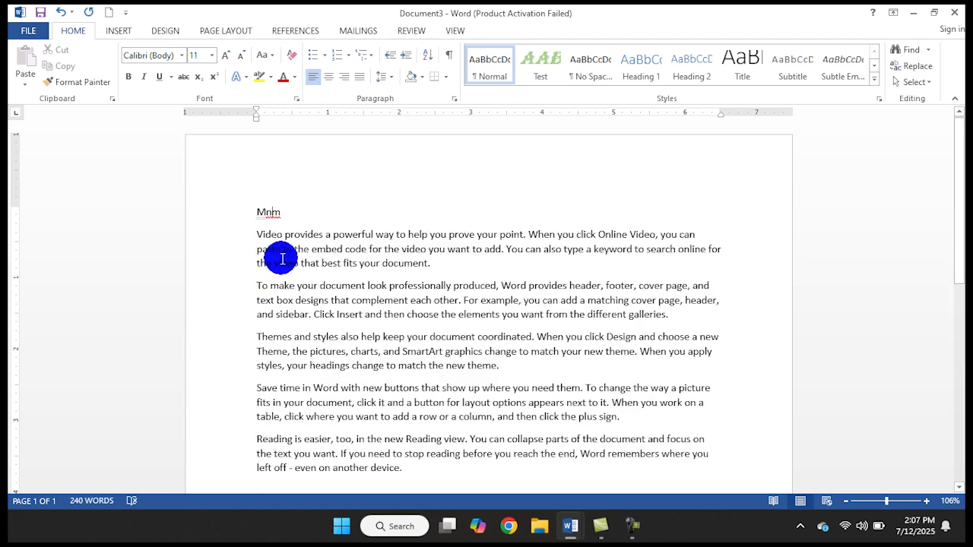
pyautogui.click(547, 65)
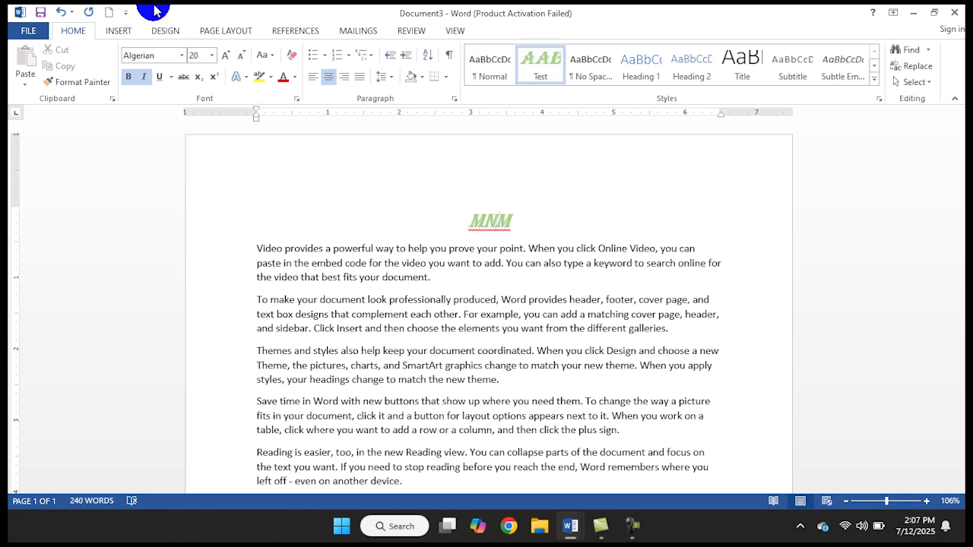
# Create one more blank document and remove the Test style from its style gallery
pyautogui.click(108, 12)
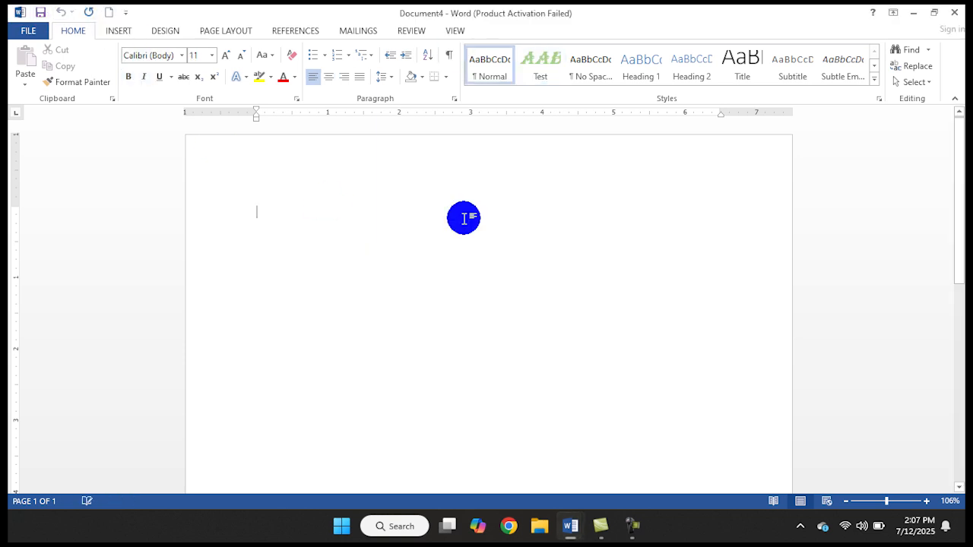
pyautogui.rightClick(543, 67)
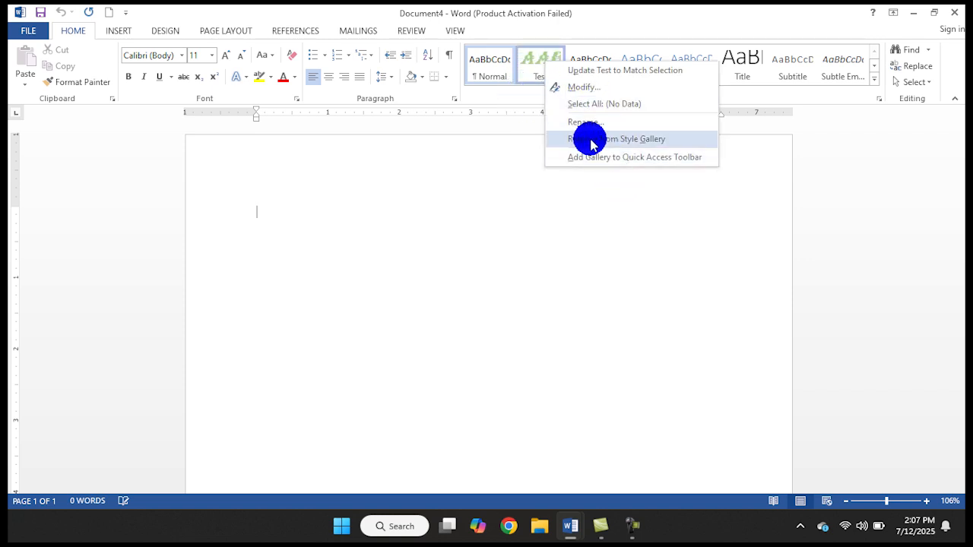
pyautogui.click(656, 140)
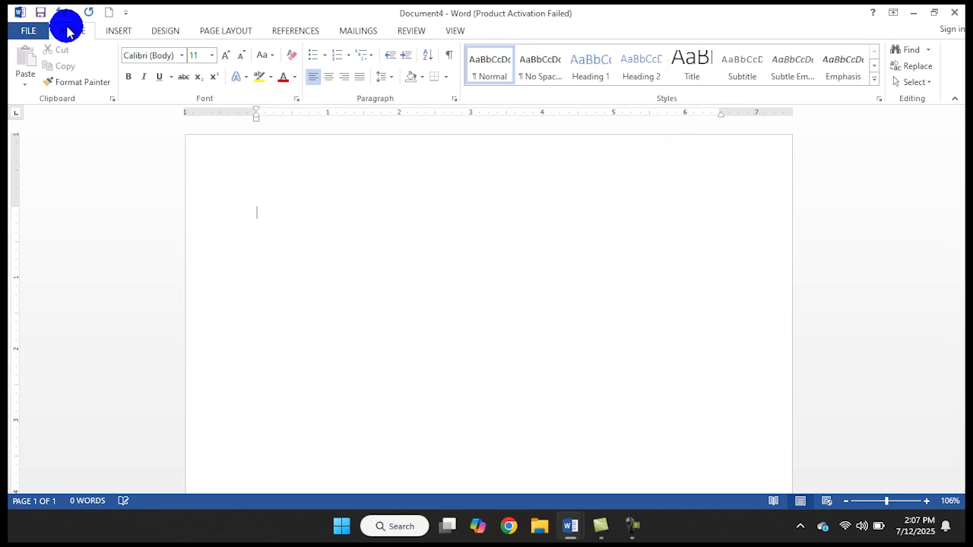
# Close Document4 and Document3 without saving their changes
pyautogui.click(35, 31)
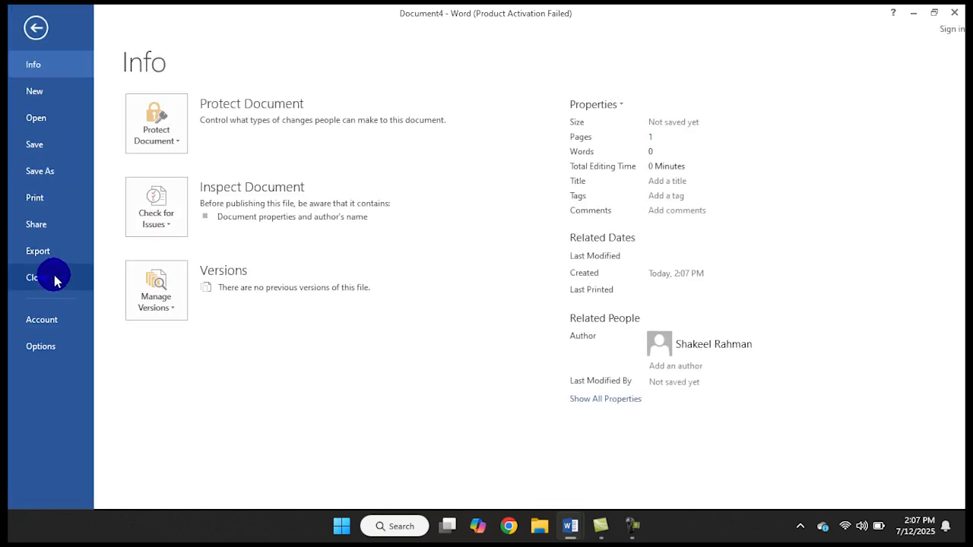
pyautogui.click(54, 279)
pyautogui.click(496, 288)
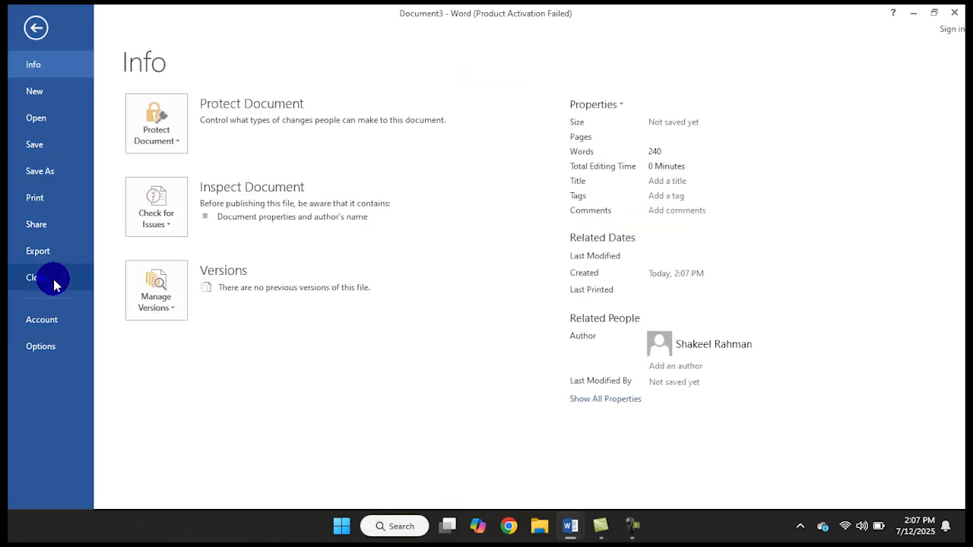
pyautogui.click(48, 278)
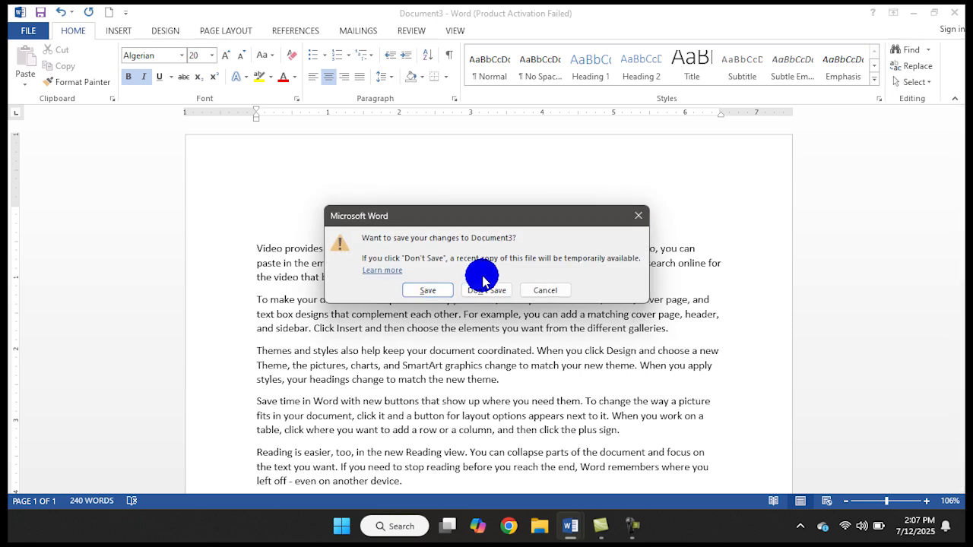
pyautogui.click(485, 288)
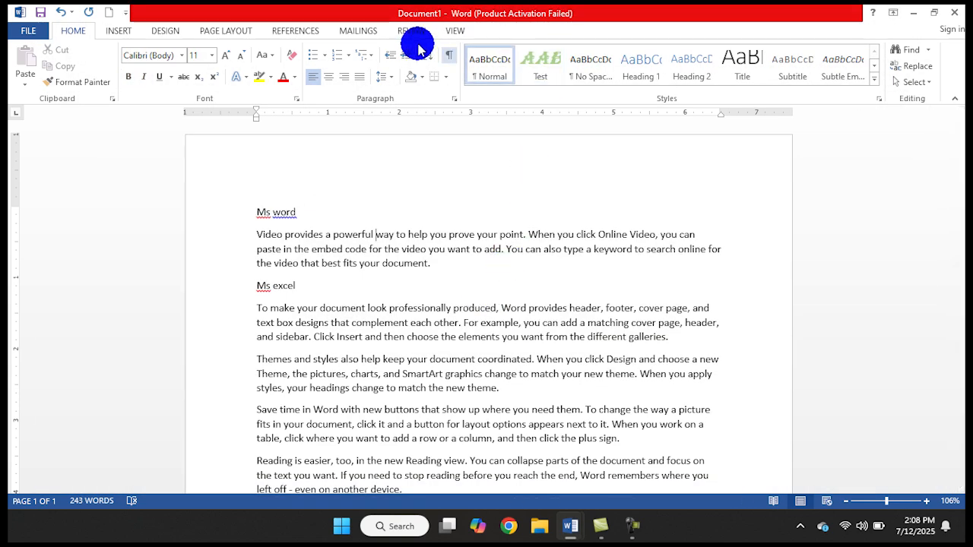
# Remove the Test style from the style gallery of Document1
pyautogui.rightClick(548, 60)
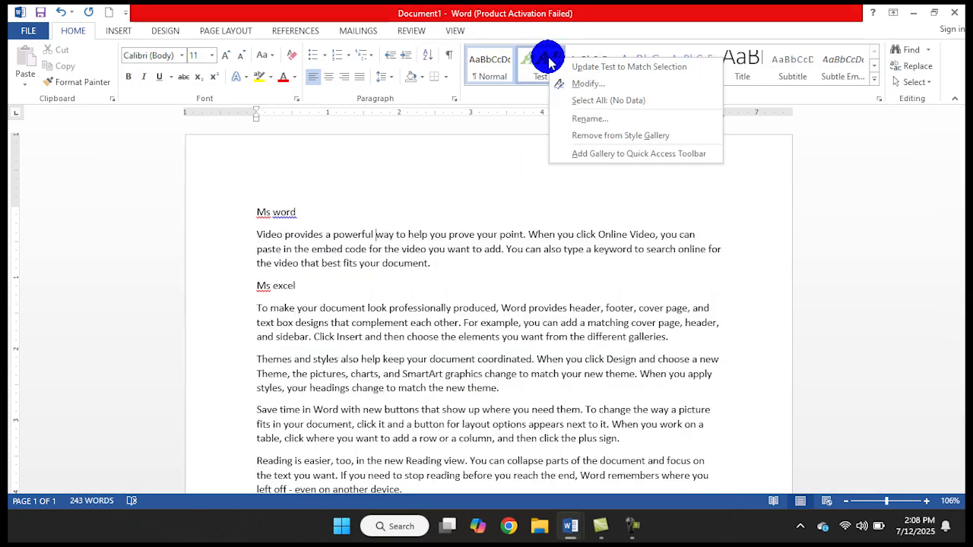
pyautogui.click(602, 141)
pyautogui.click(449, 183)
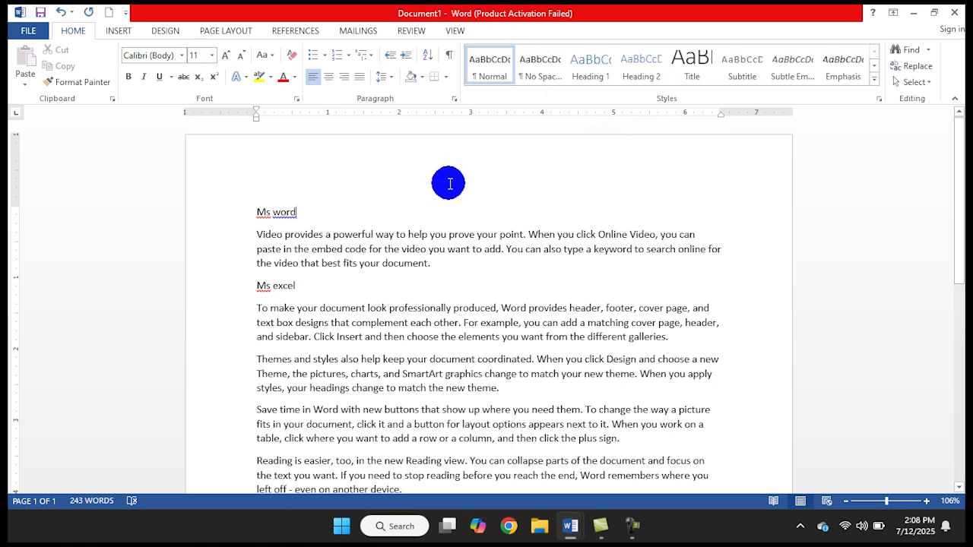